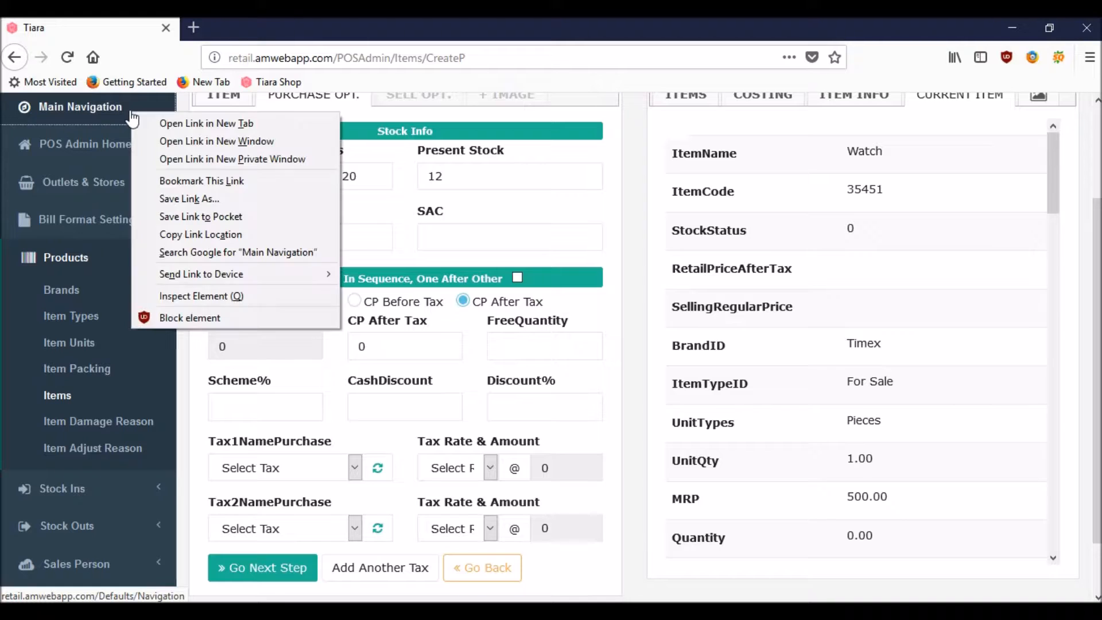
Open the main navigation page in a new browser tab and go to the Finance area's Tax Name list
left_click(154, 119)
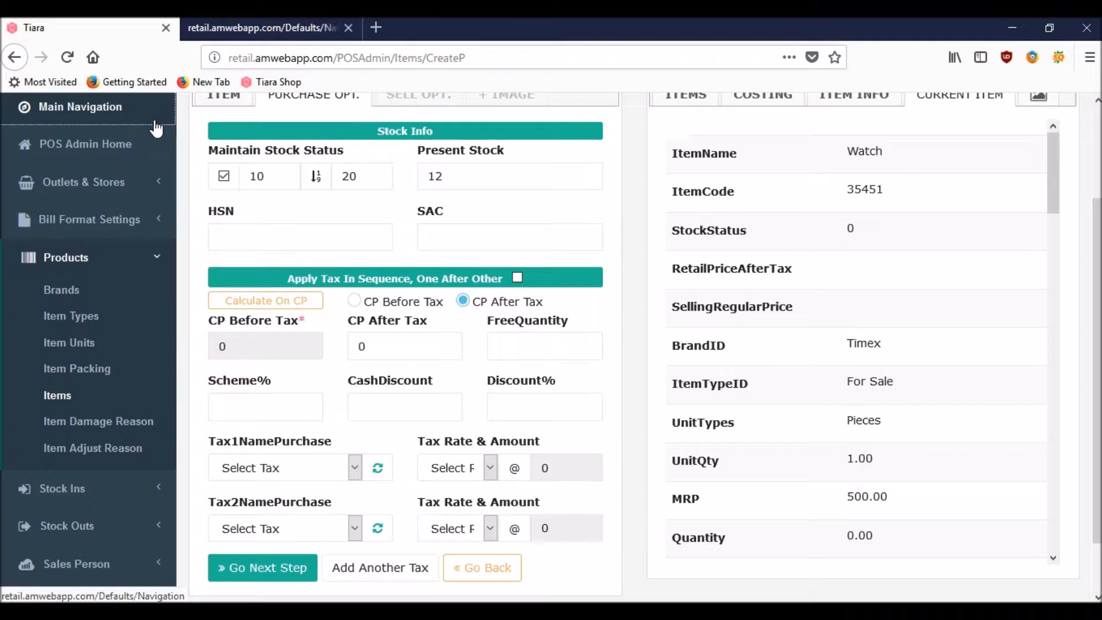
left_click(245, 27)
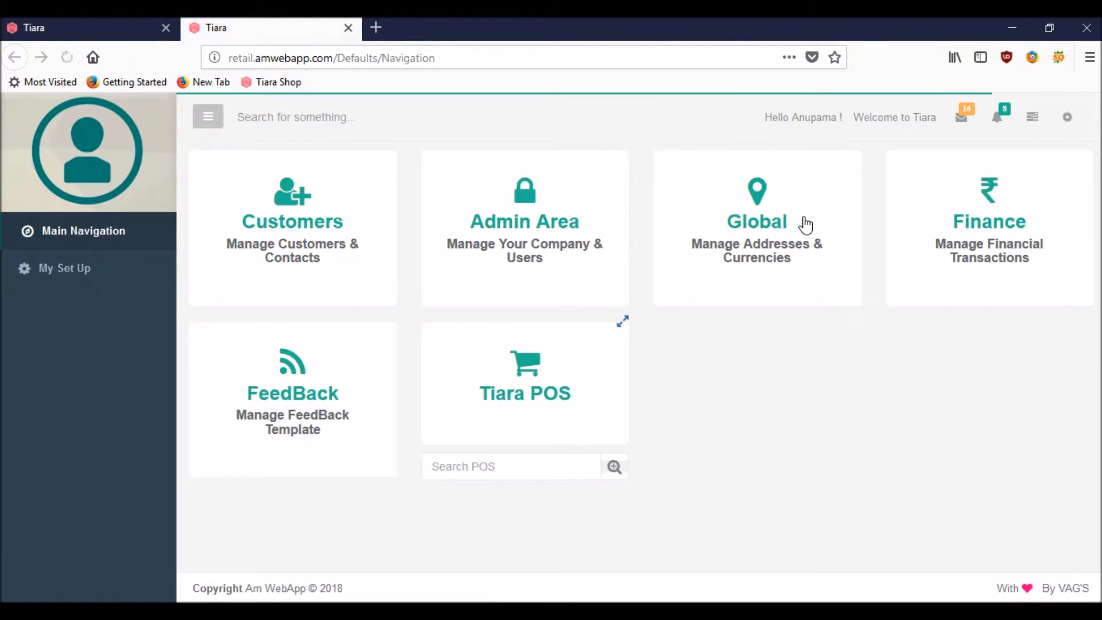
left_click(985, 202)
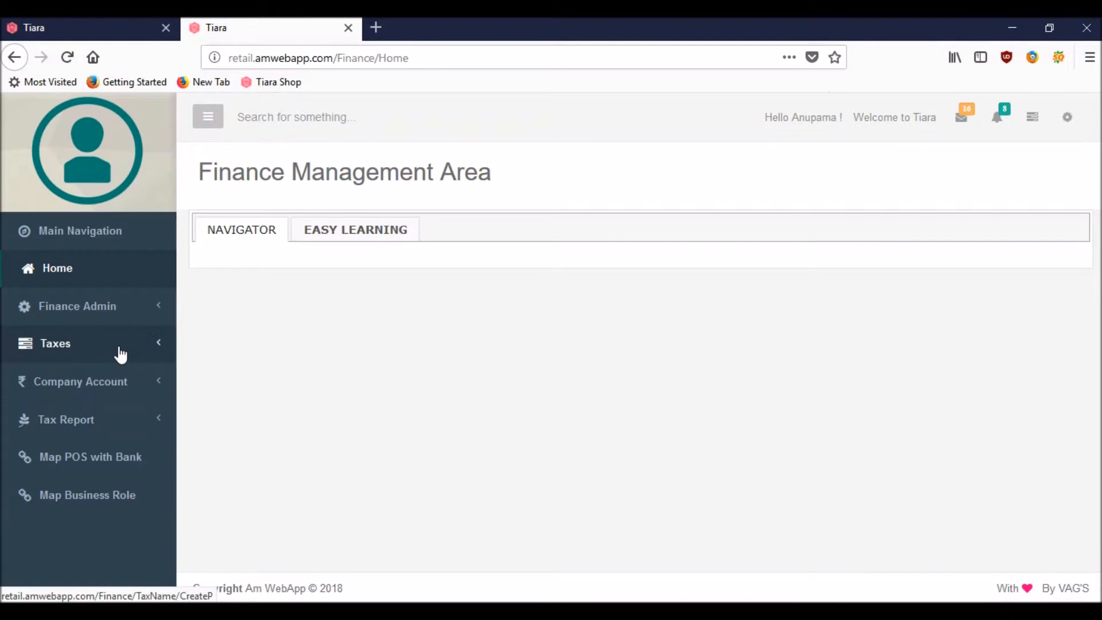
left_click(120, 354)
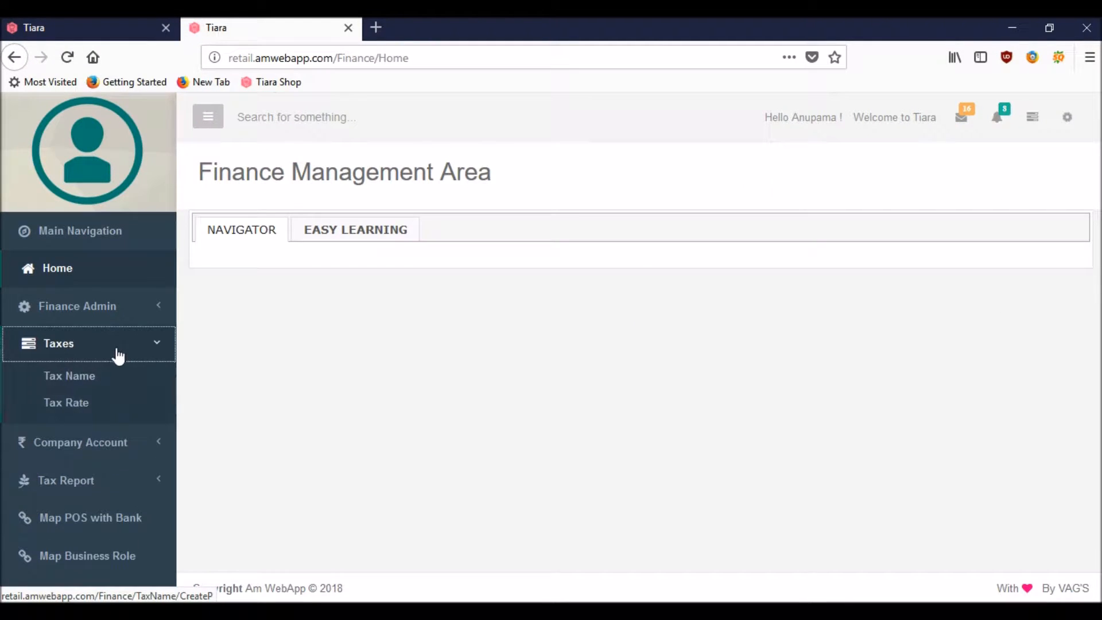
left_click(80, 381)
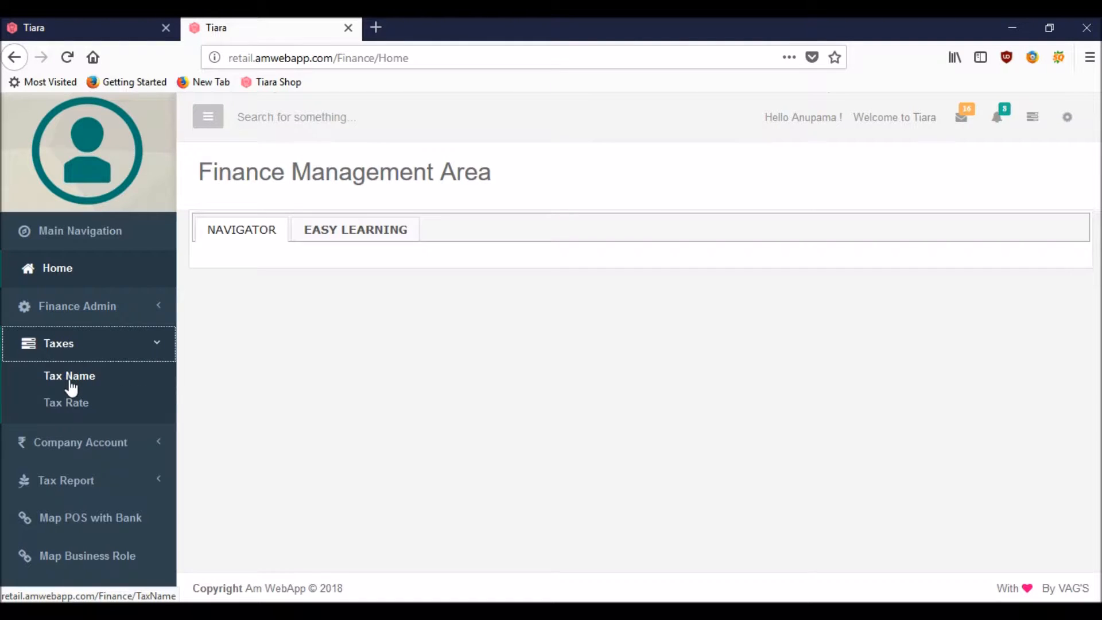
left_click(70, 382)
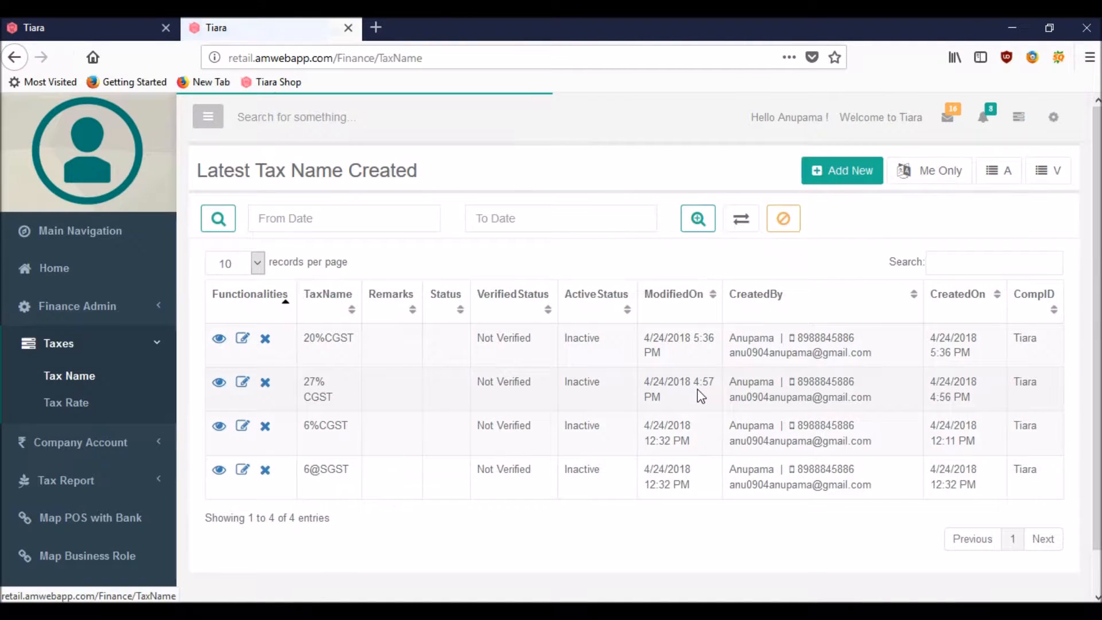
Create a new tax name called 8% CGST
left_click(839, 171)
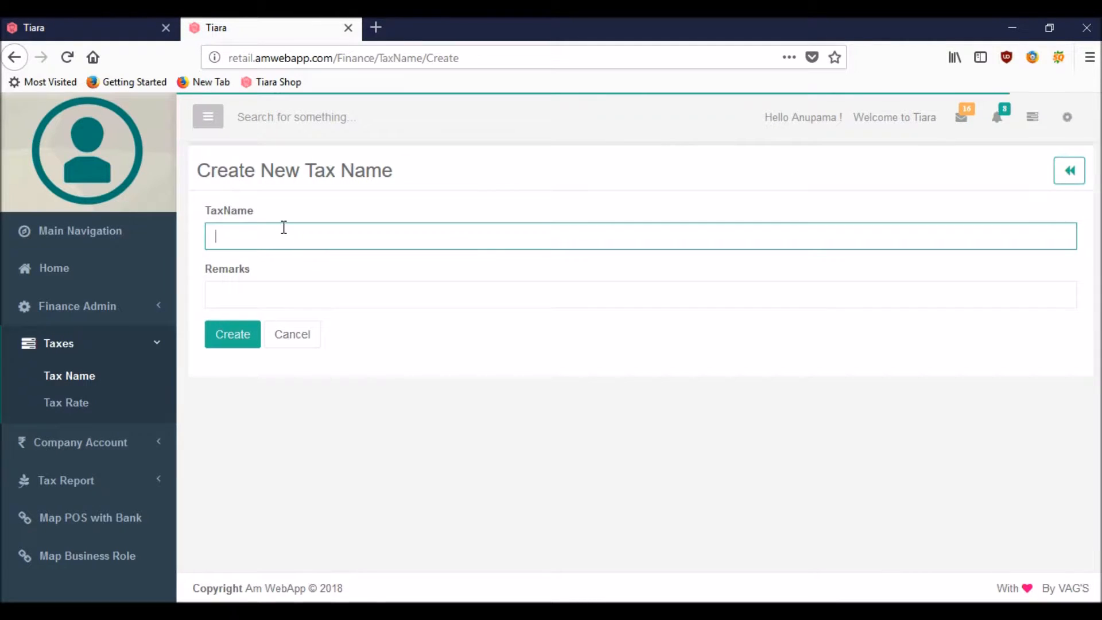
left_click(284, 227)
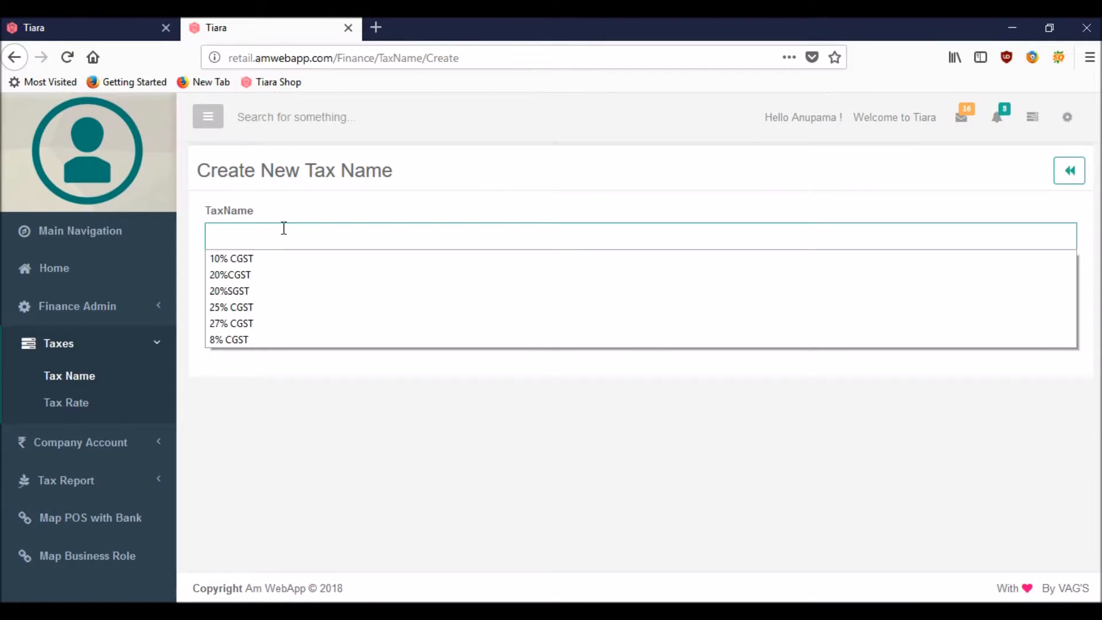
type("8")
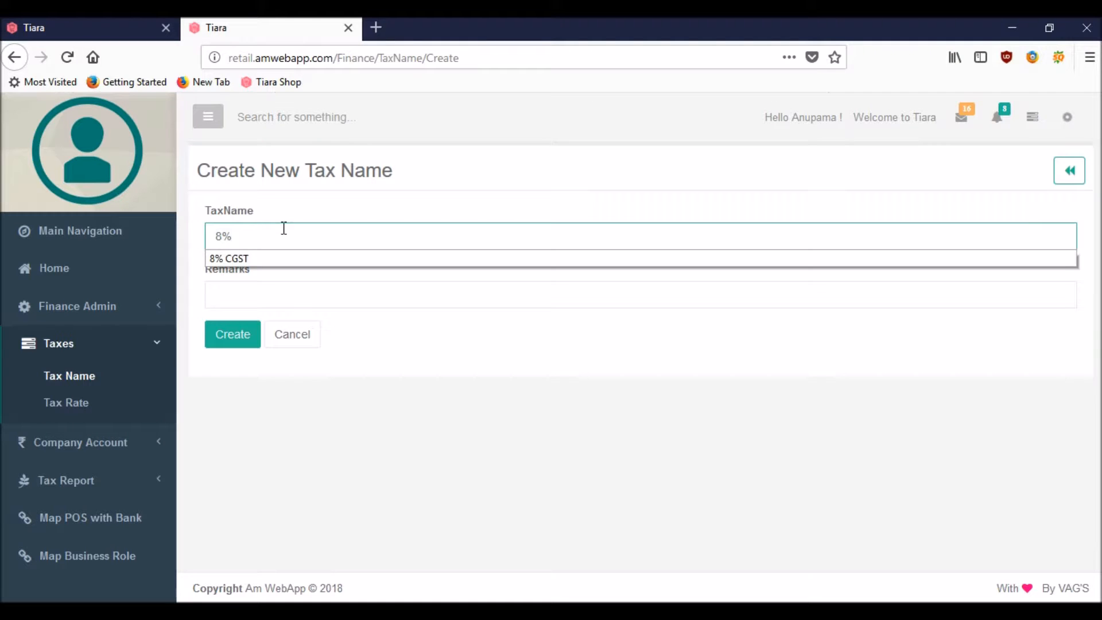
left_click(238, 257)
left_click(235, 336)
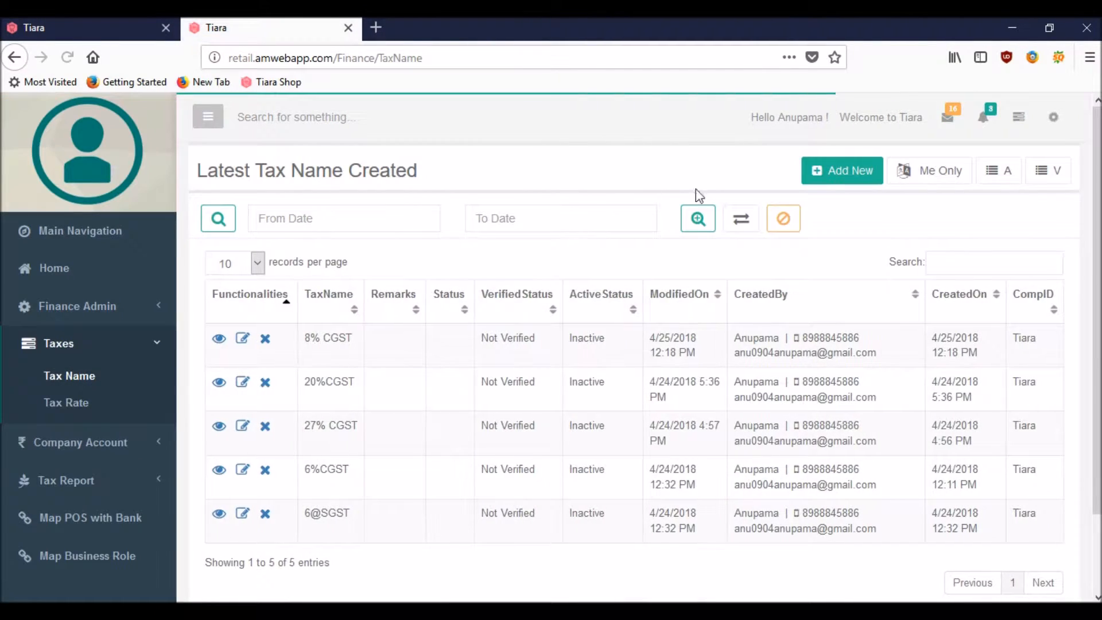
Add another tax name called 10% CGST
left_click(836, 179)
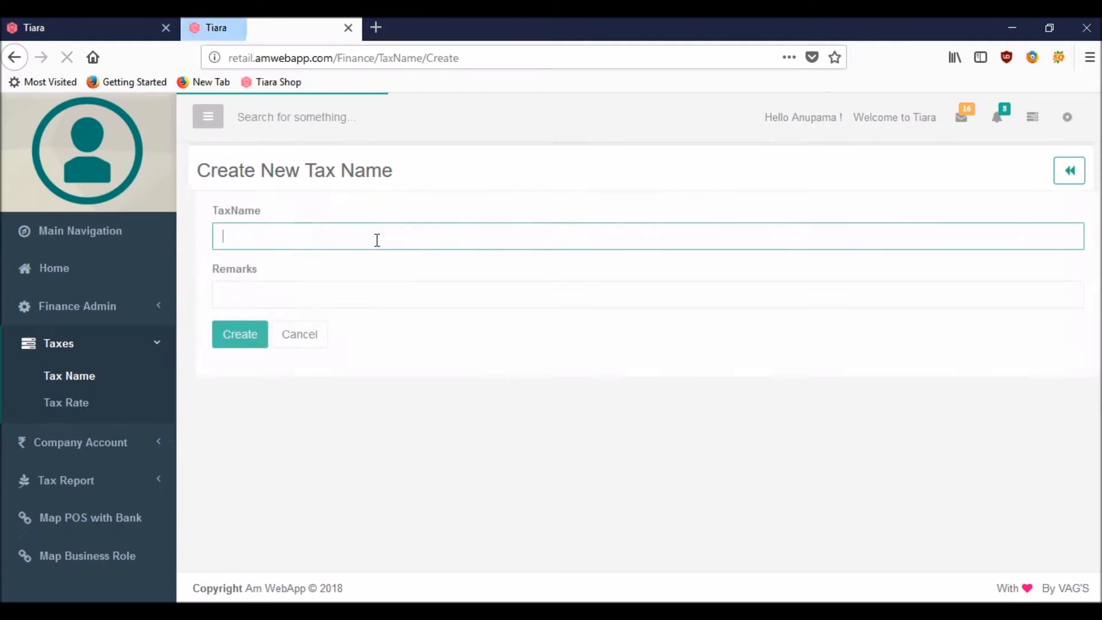
type("1")
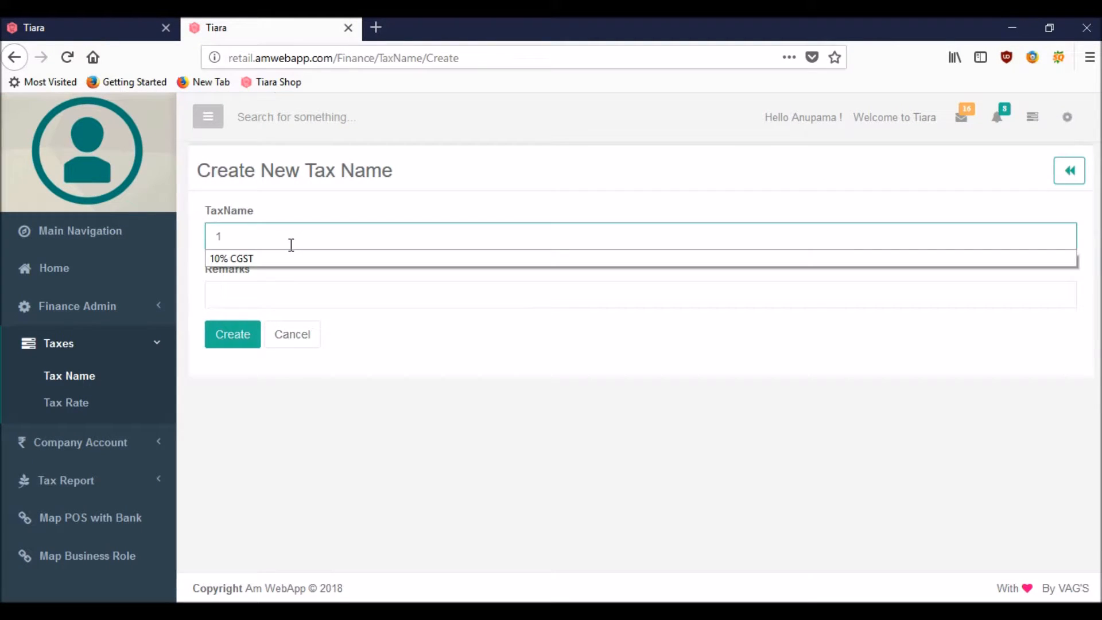
type("0")
left_click(277, 260)
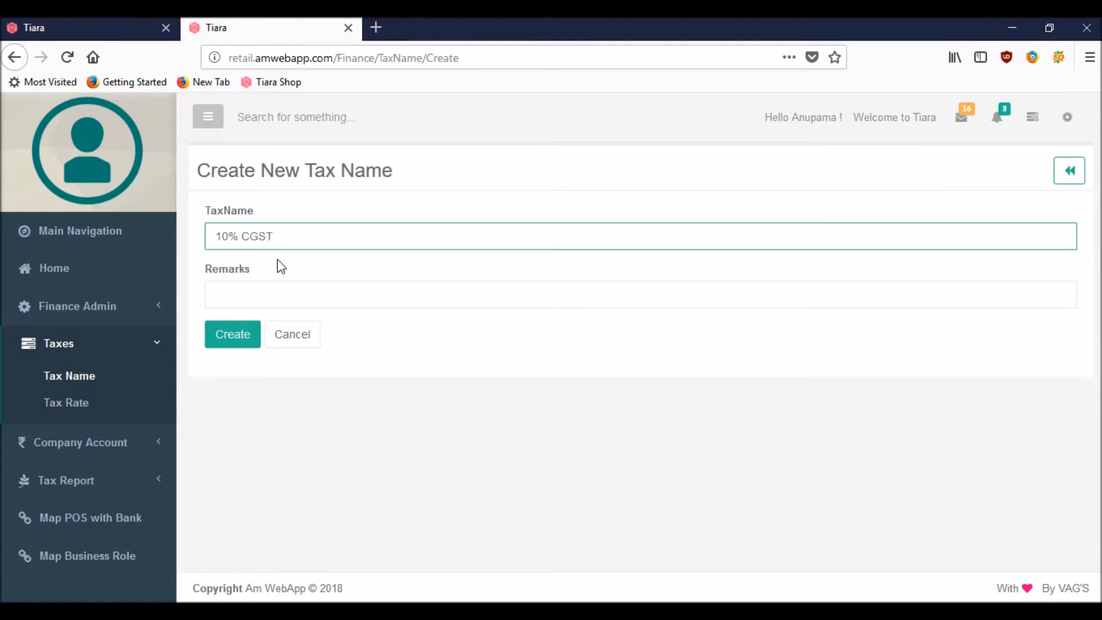
left_click(232, 347)
left_click(231, 350)
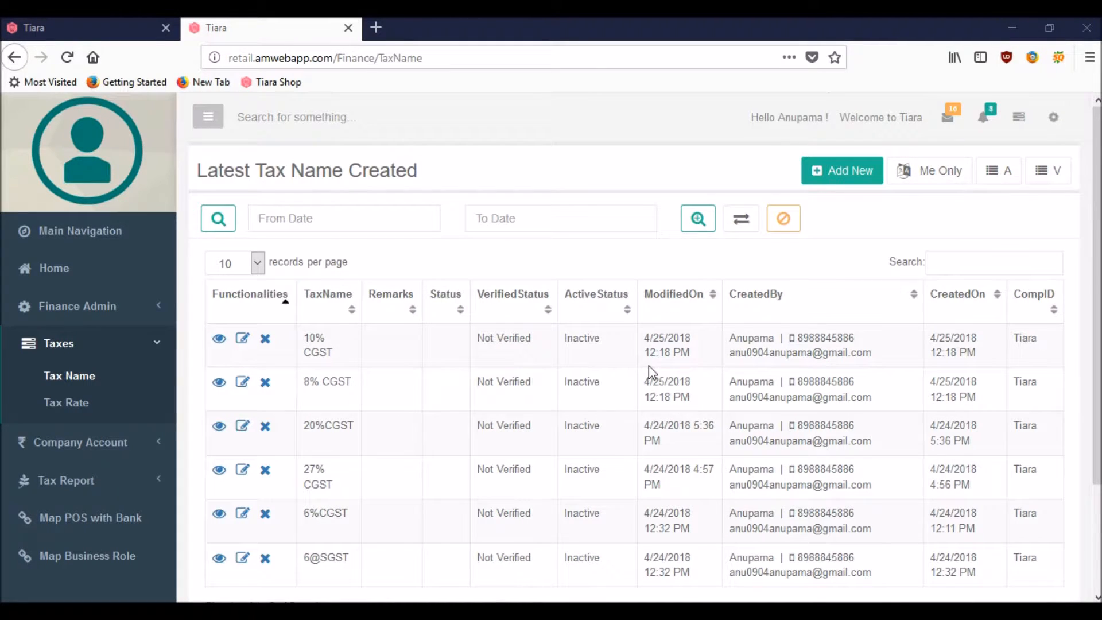
Start a new tax rate for 8% CGST with display name CGST 8 and tax percent 8
left_click(71, 403)
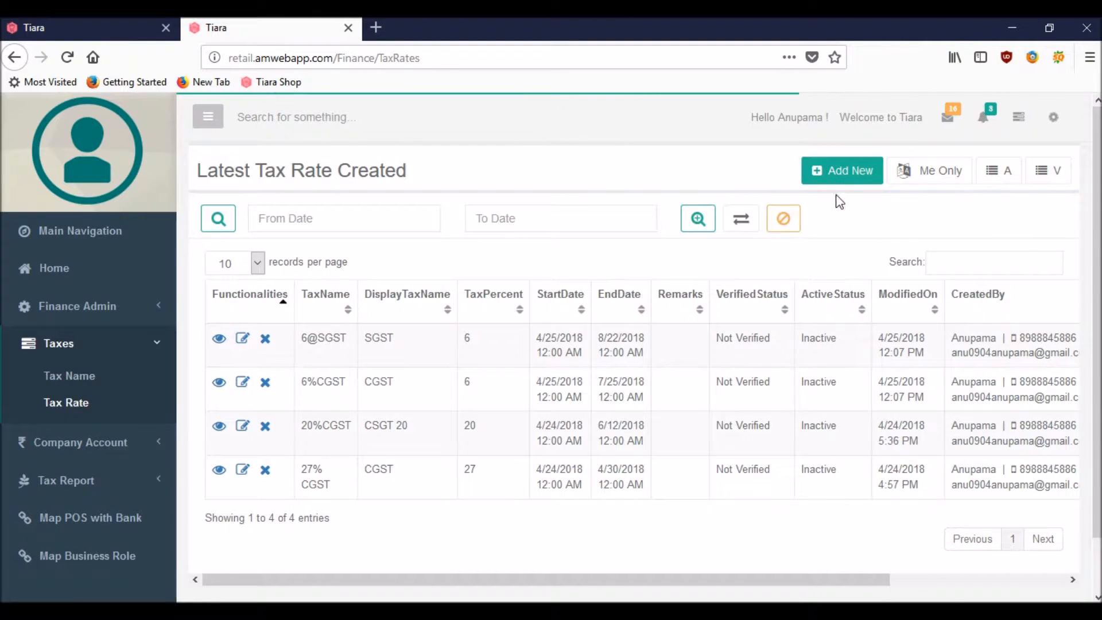
left_click(840, 175)
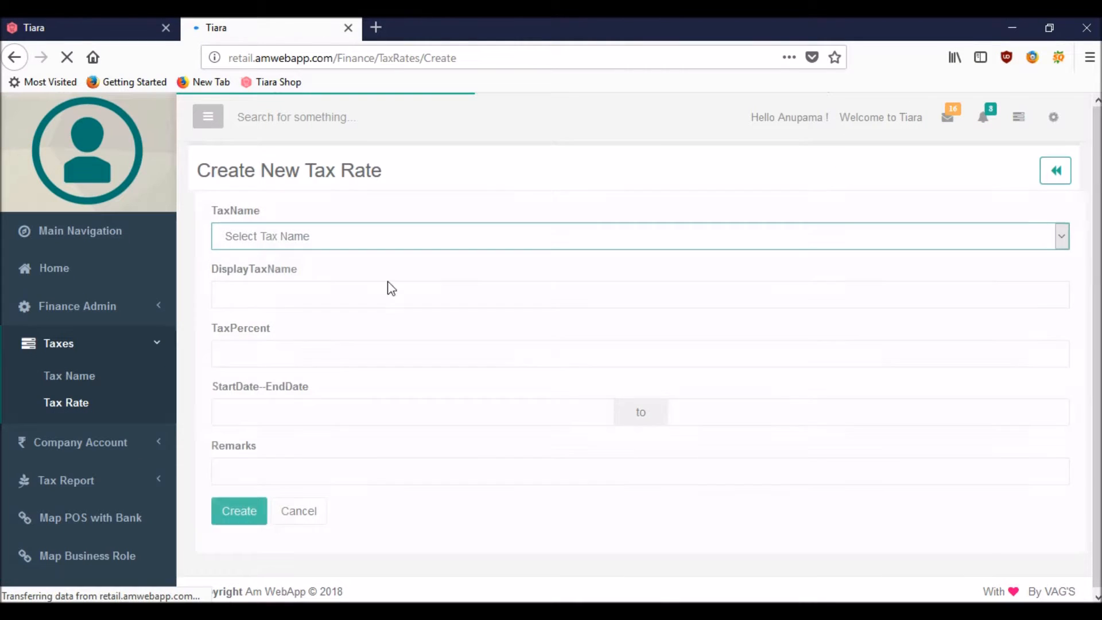
left_click(264, 236)
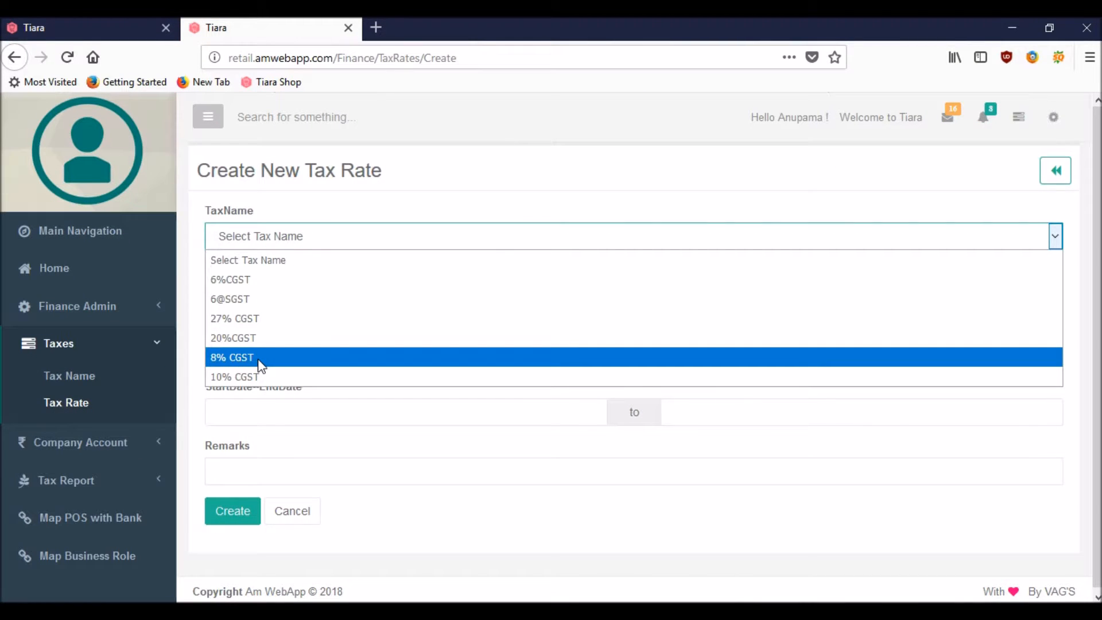
left_click(261, 362)
left_click(247, 290)
type("CGS")
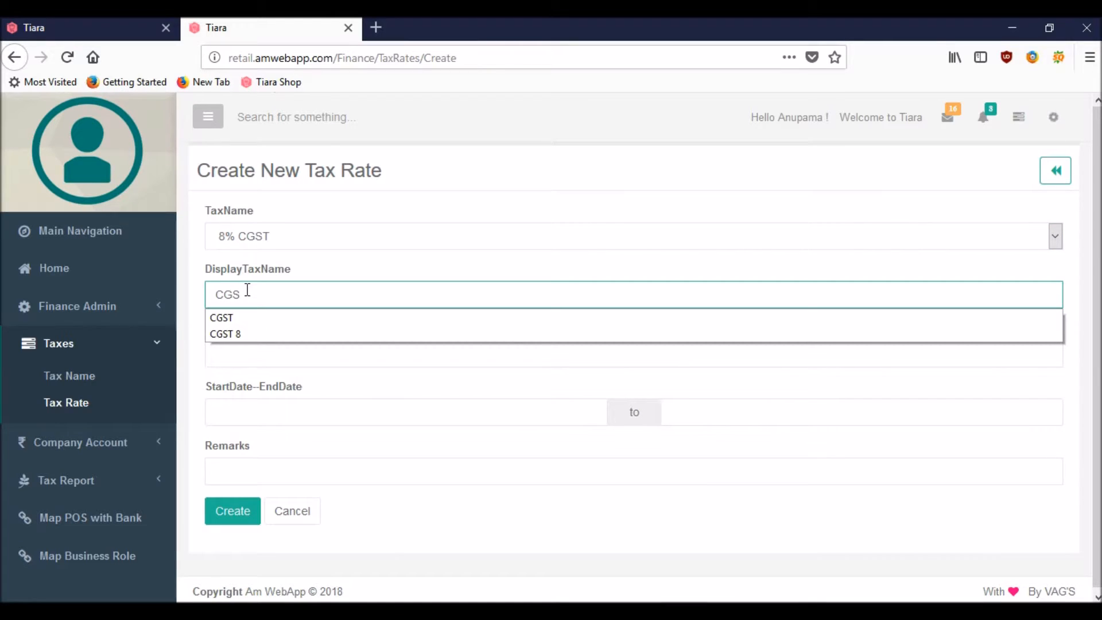
type("T 8")
left_click(273, 296)
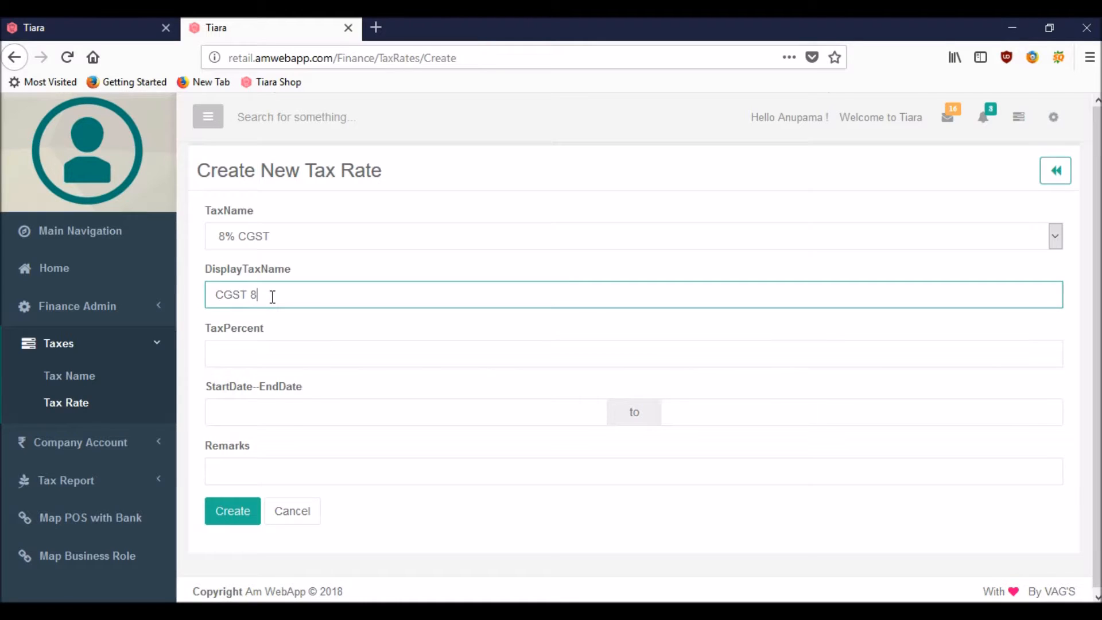
left_click(262, 349)
type("8")
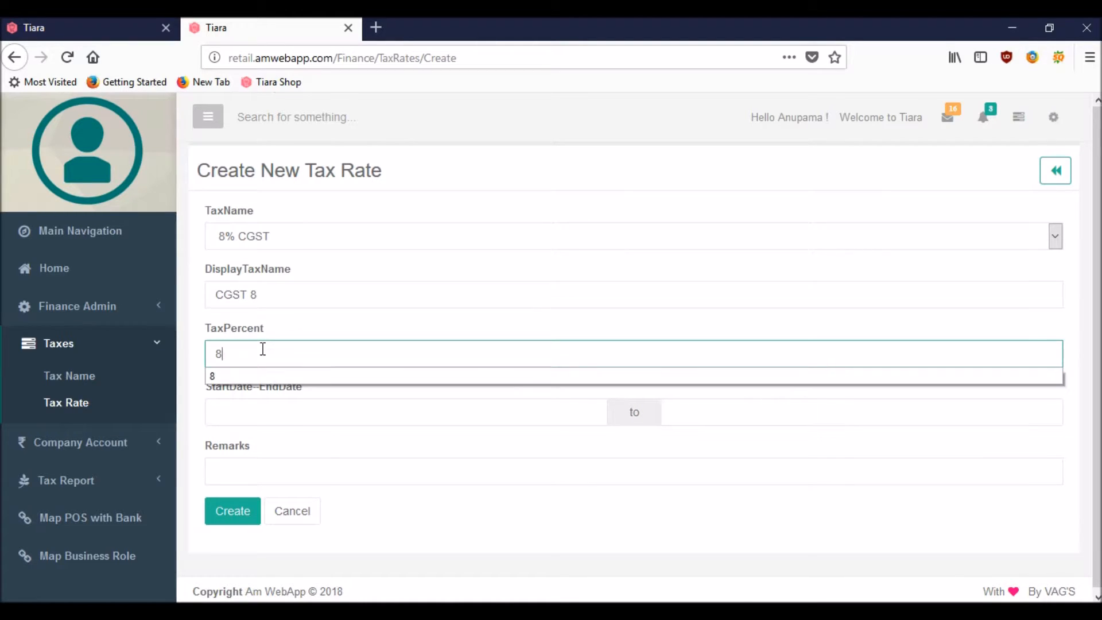
left_click(263, 349)
Set the 8% CGST rate's validity from April 25, 2018 to September 25, 2018 and create the rate
left_click(256, 407)
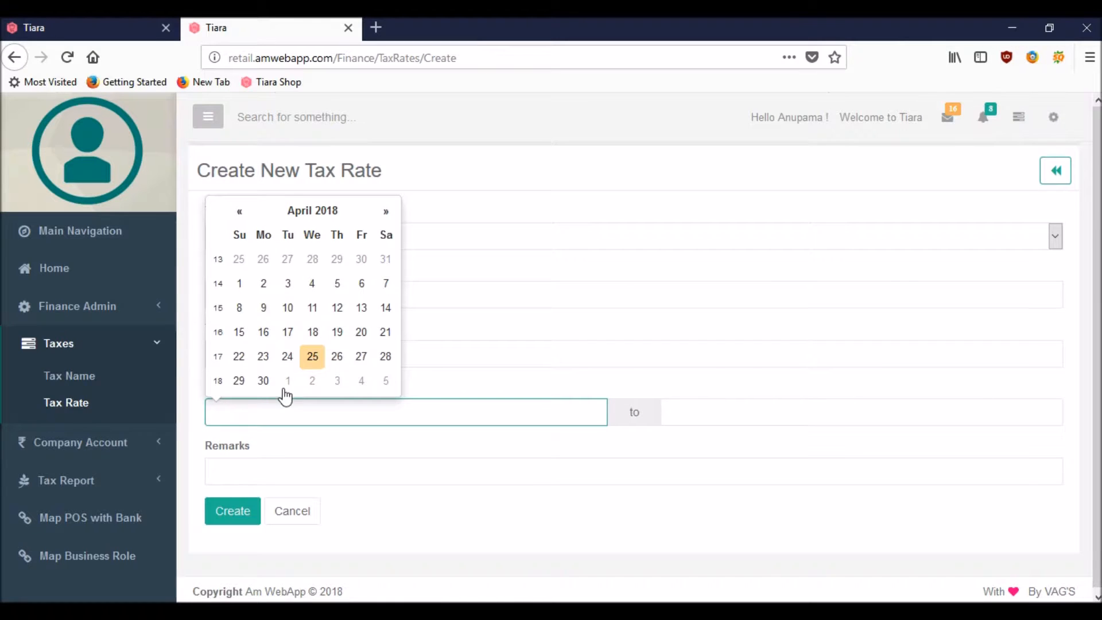
left_click(313, 358)
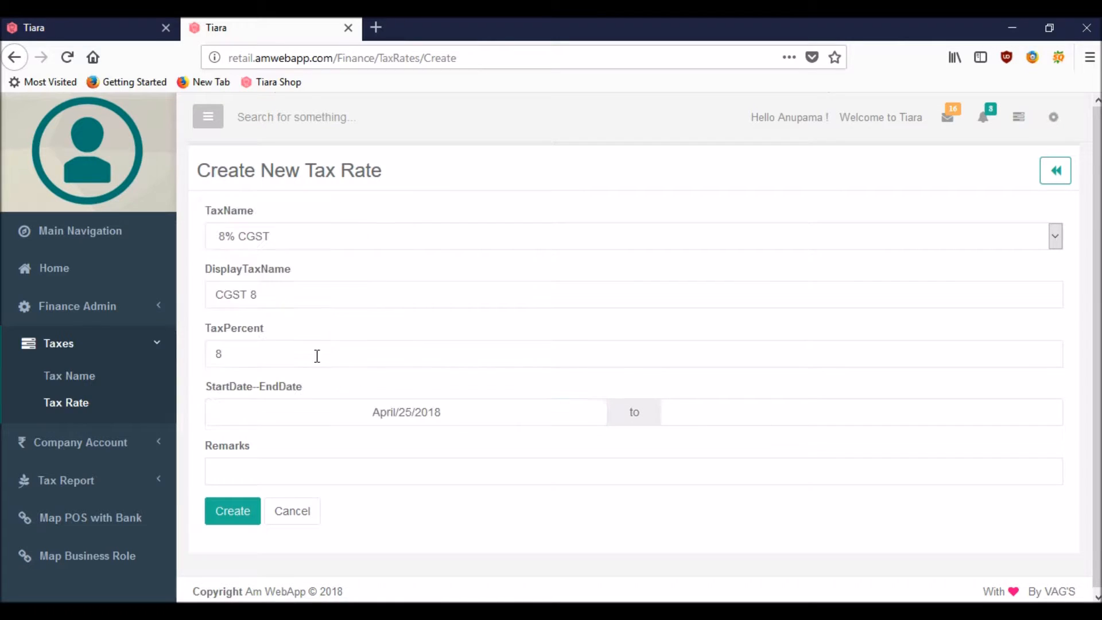
left_click(743, 413)
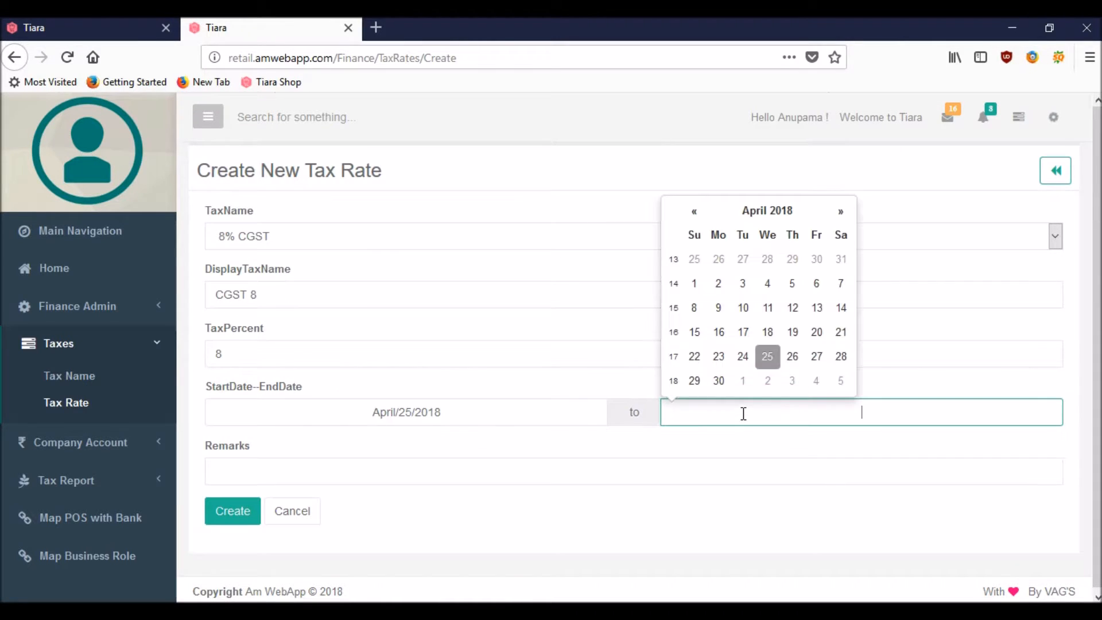
left_click(842, 212)
left_click(841, 212)
left_click(841, 211)
left_click(841, 212)
left_click(841, 212)
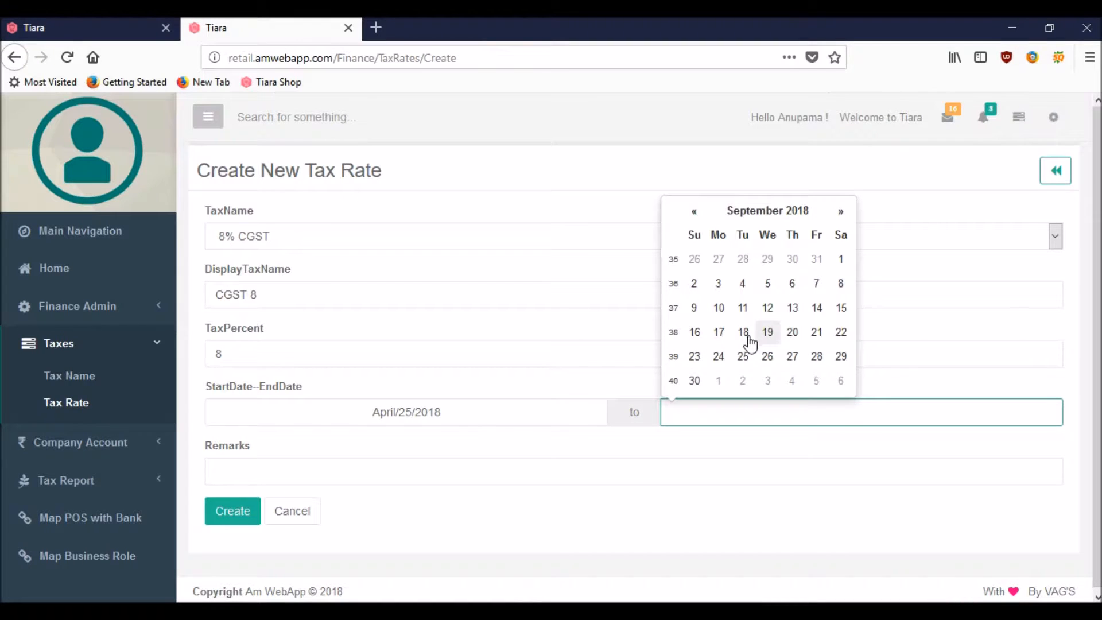
left_click(743, 357)
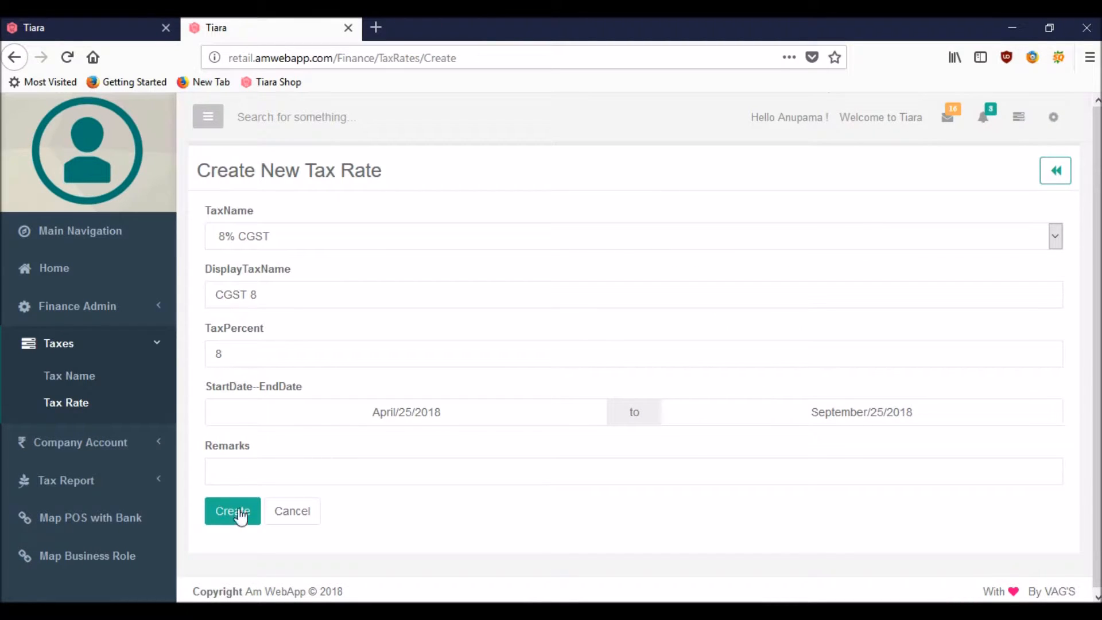
left_click(226, 524)
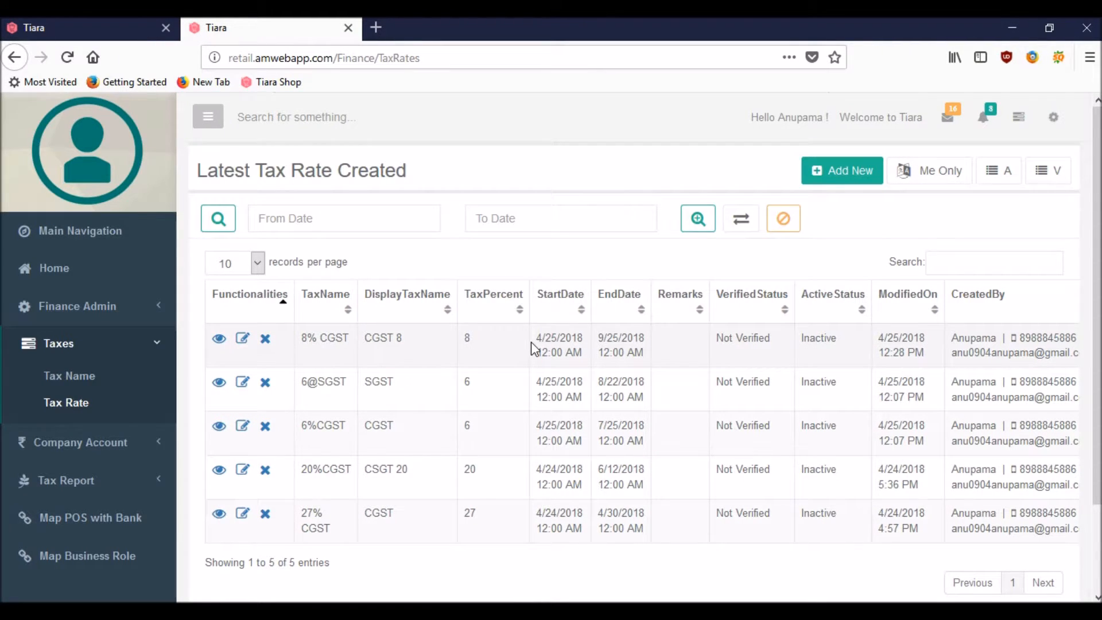
Start a new tax rate for 10% CGST with display name CGST 10 and tax percent 10
left_click(839, 179)
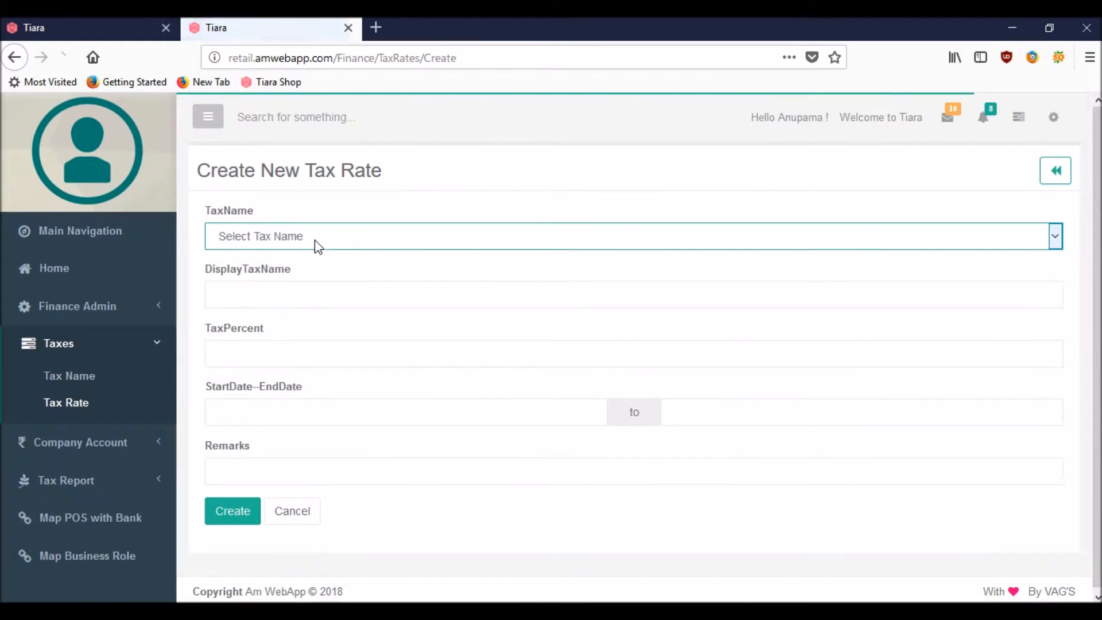
left_click(315, 240)
left_click(259, 373)
left_click(254, 288)
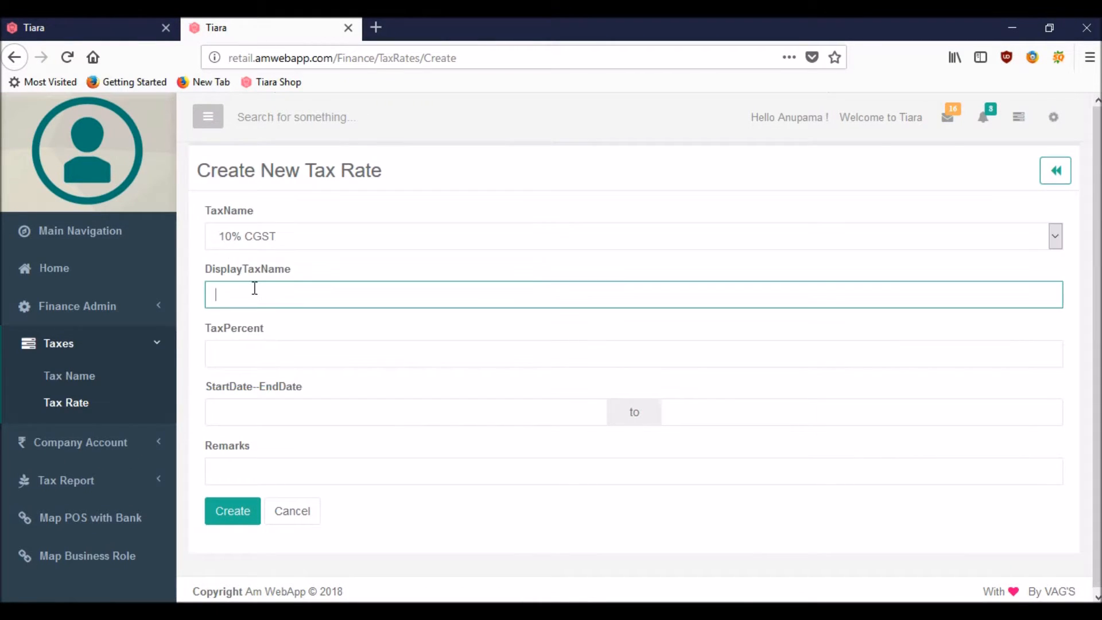
type("CGST 10")
left_click(245, 347)
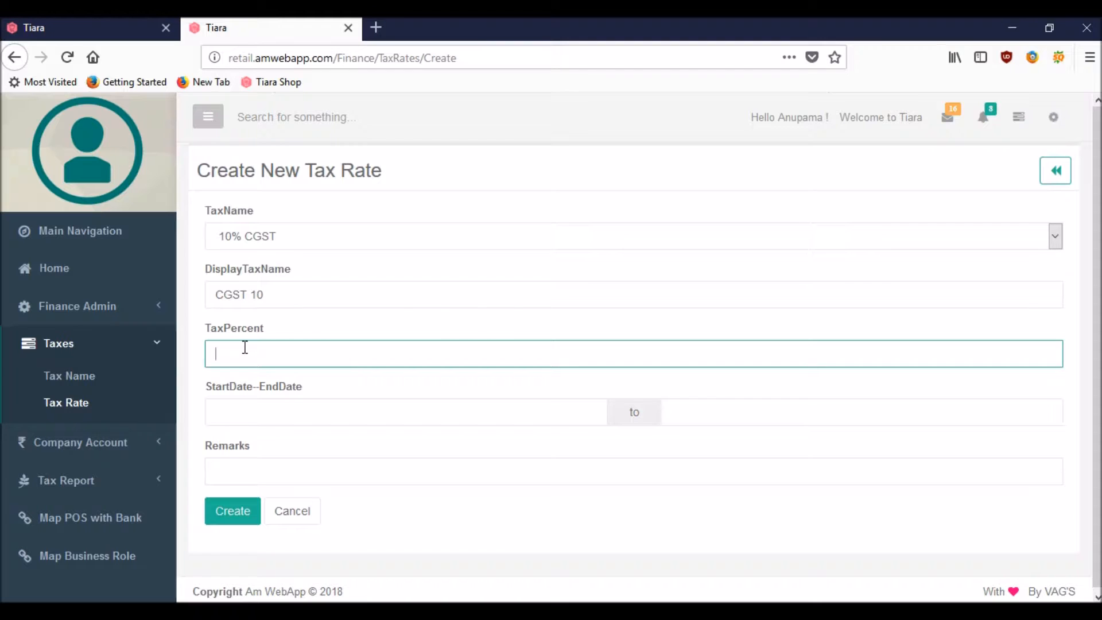
Set the 10% CGST rate's start date to September 26, 2018
left_click(250, 405)
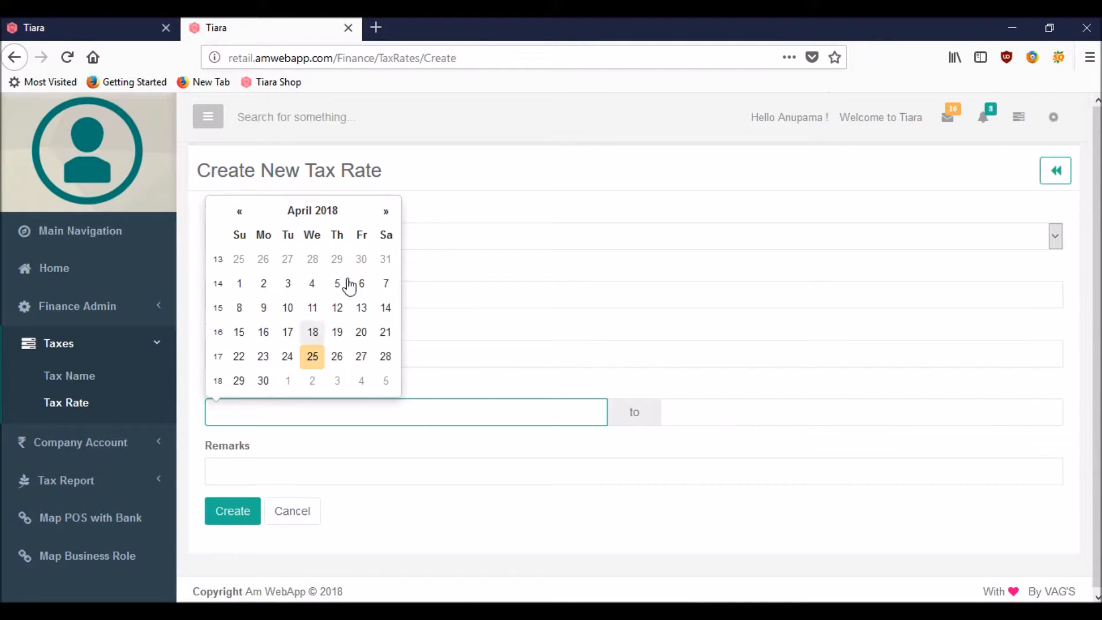
left_click(385, 212)
left_click(386, 211)
left_click(386, 211)
left_click(386, 211)
left_click(386, 211)
left_click(386, 211)
left_click(385, 211)
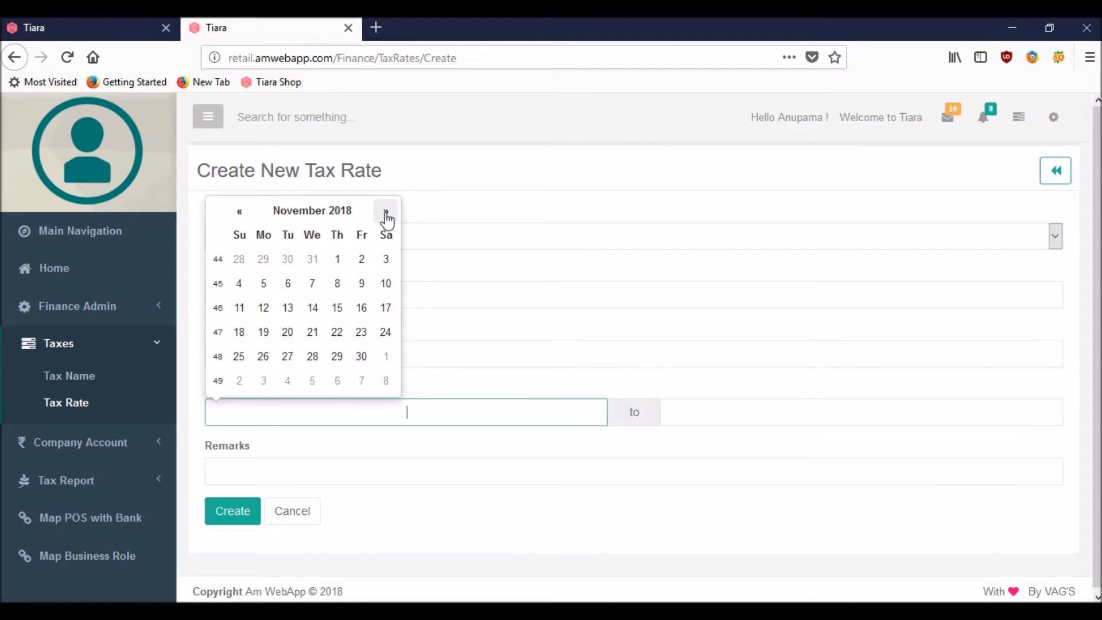
left_click(238, 213)
left_click(238, 213)
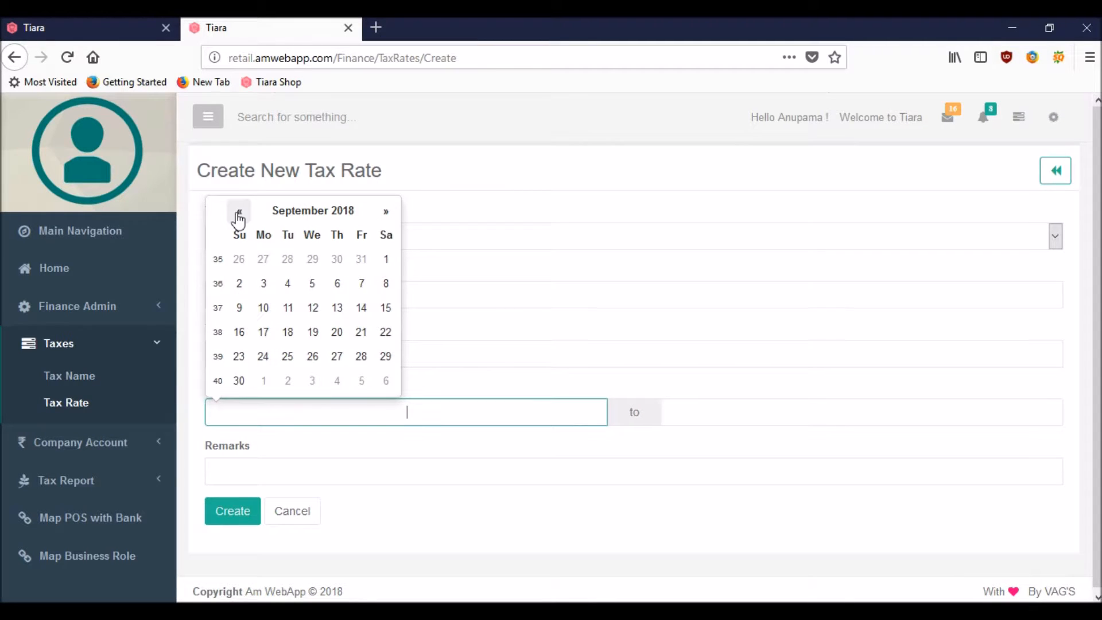
left_click(312, 356)
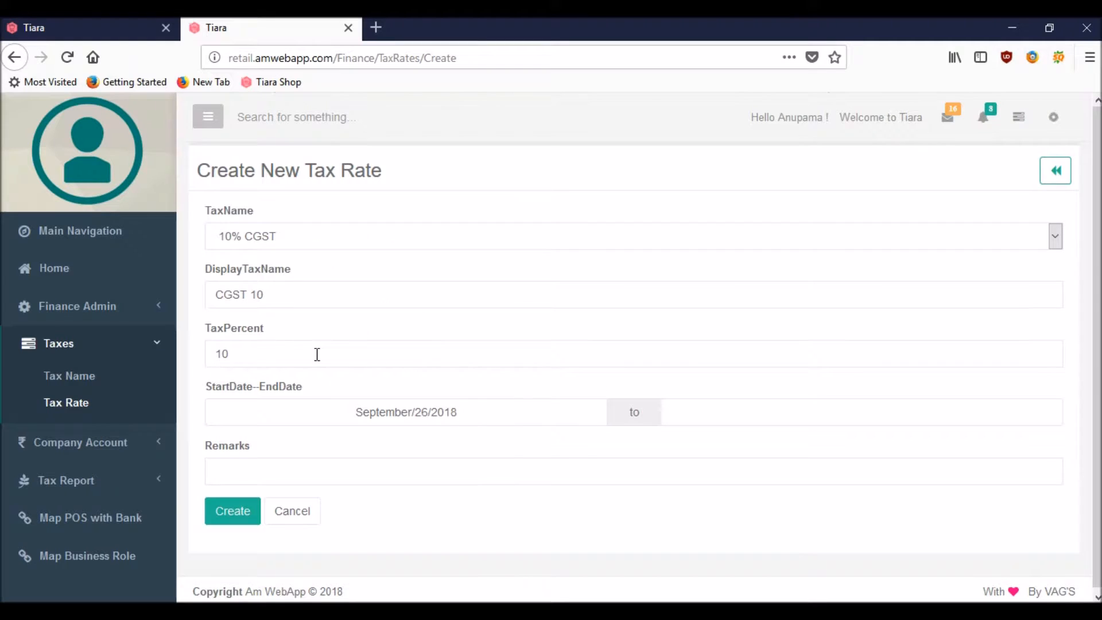
Set the 10% CGST rate's end date to March 27, 2019 and create the rate
left_click(696, 406)
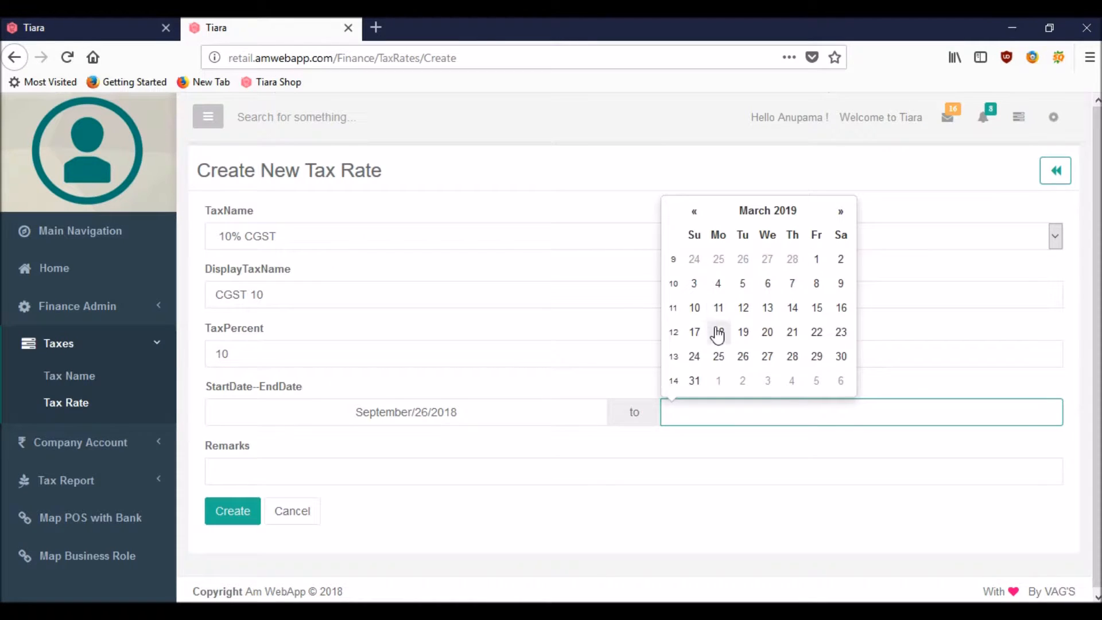
left_click(767, 359)
left_click(235, 519)
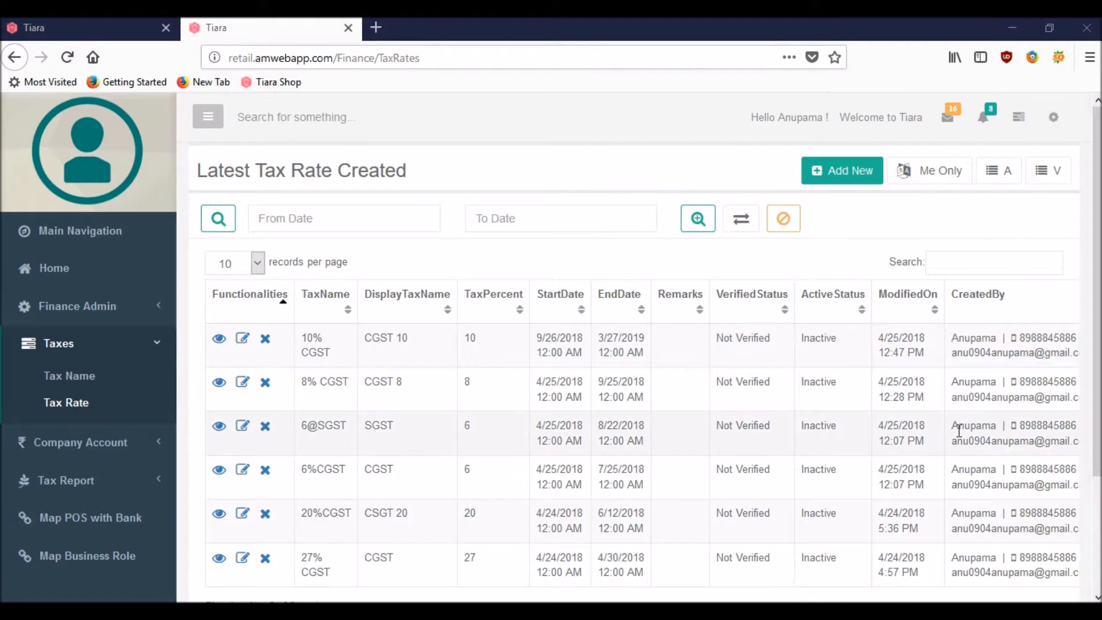
Return to the Watch item's purchase options and set the first purchase tax to 8% CGST with rate 8
left_click(102, 25)
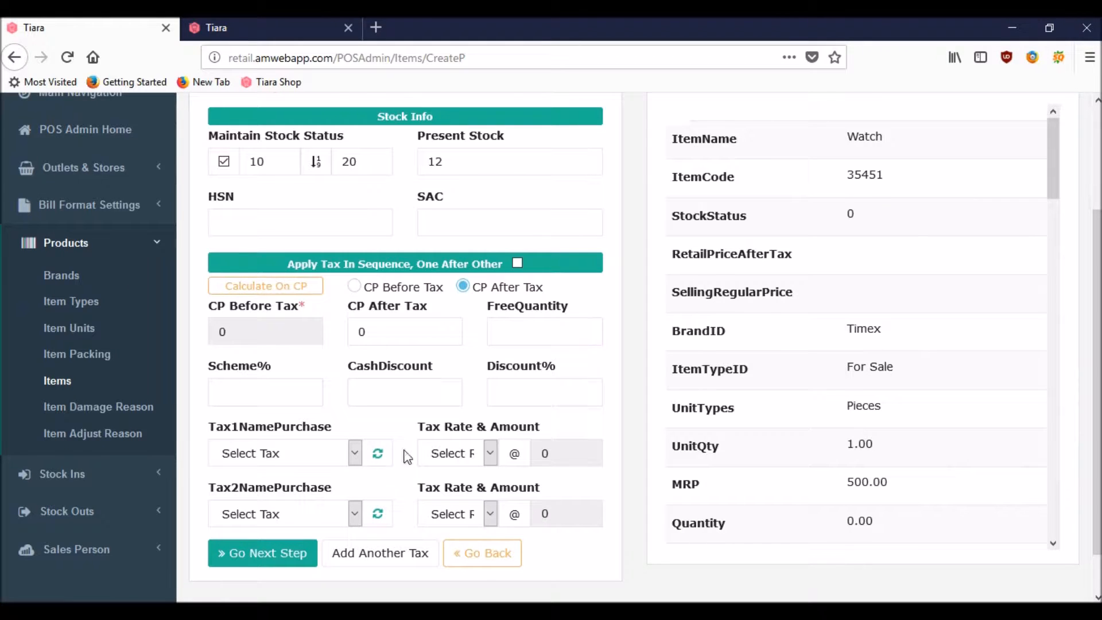
left_click(354, 459)
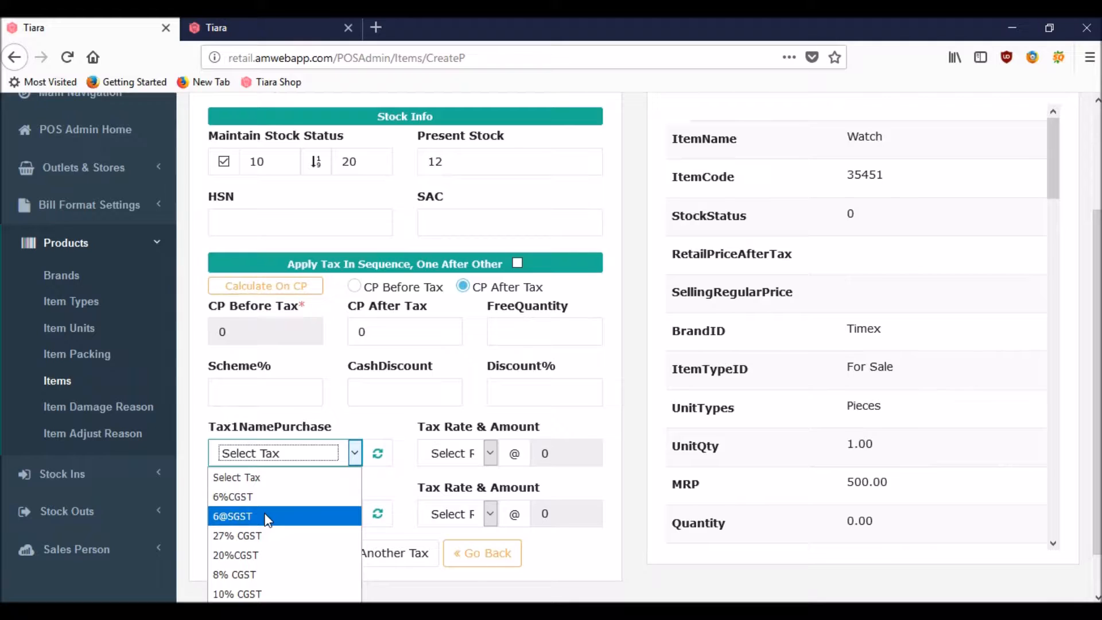
left_click(254, 575)
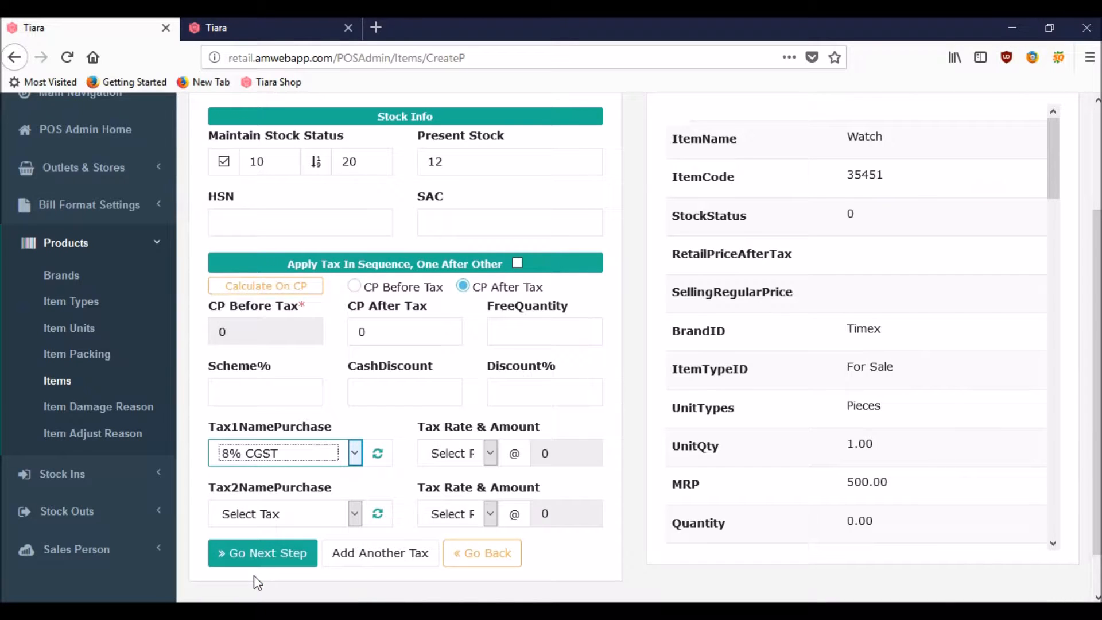
left_click(490, 454)
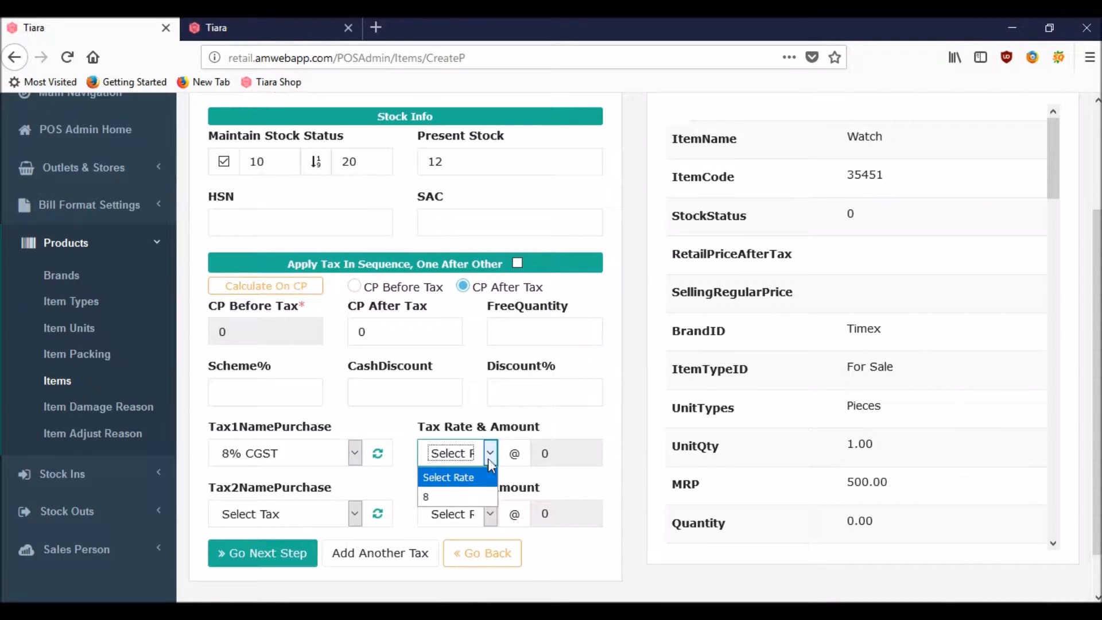
left_click(454, 497)
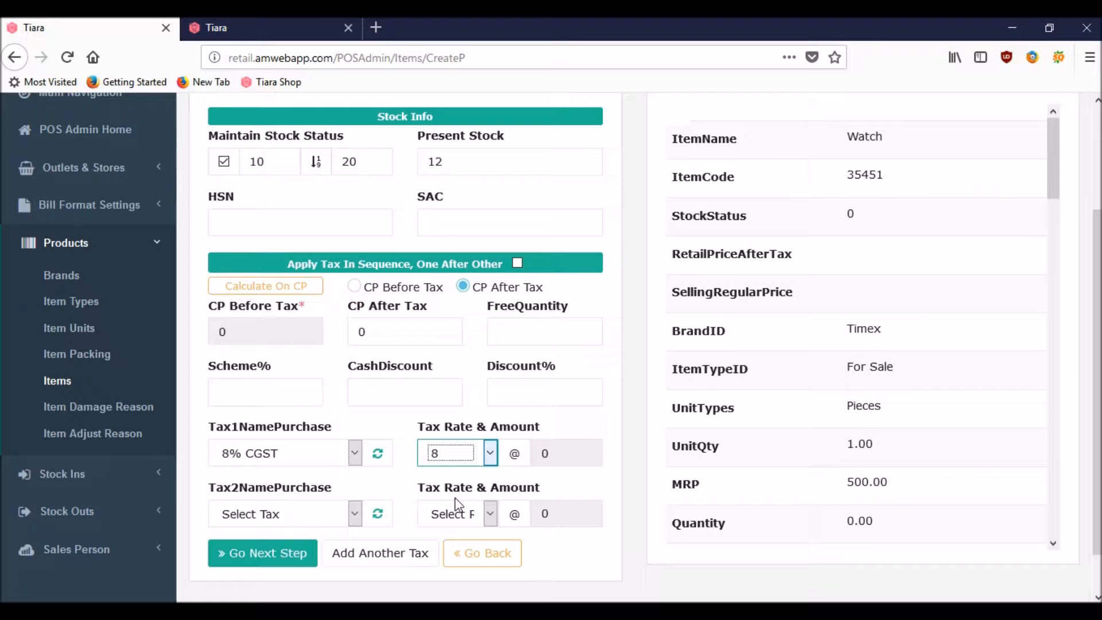
Set the second purchase tax to 10% CGST with rate 10 and compare with the Taxes Time Period image in Photos
left_click(355, 514)
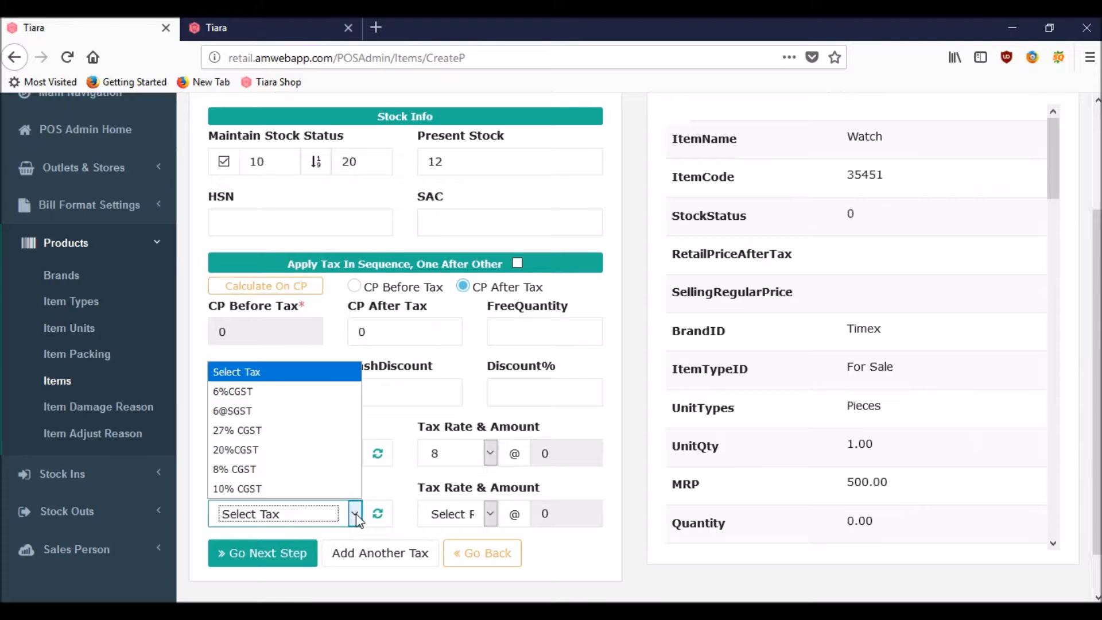
left_click(316, 489)
left_click(489, 513)
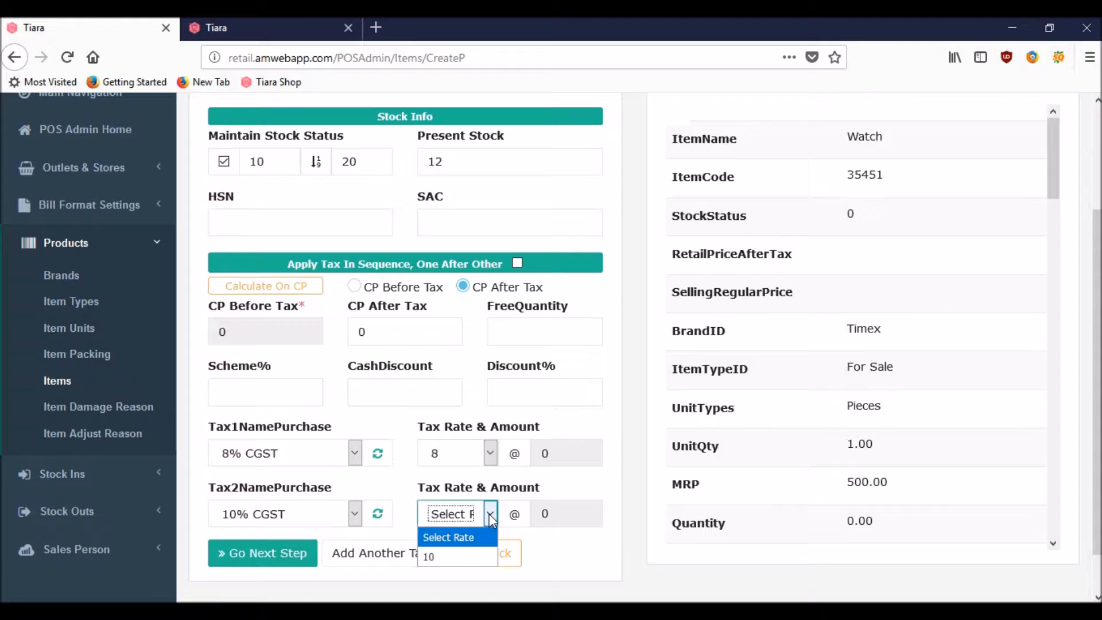
left_click(447, 557)
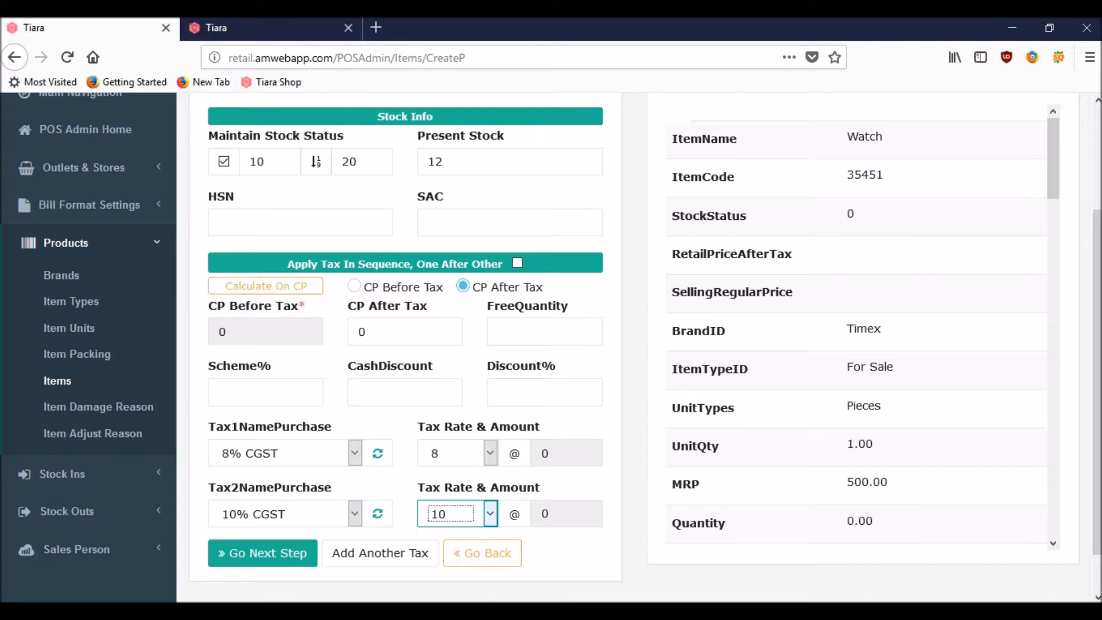
left_click(695, 539)
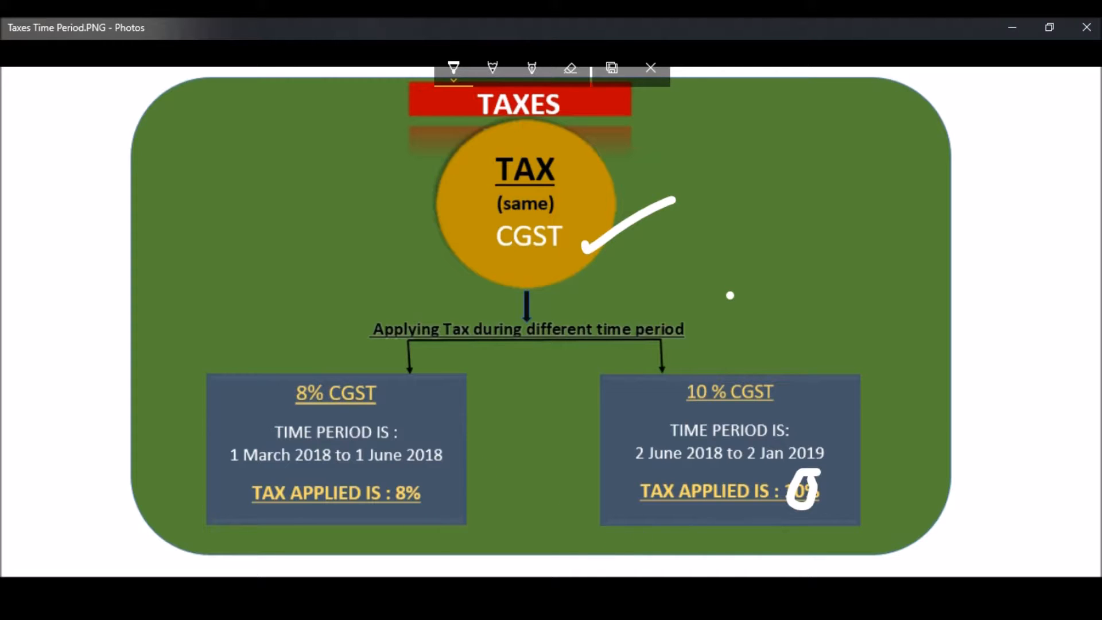
key("alt+Tab")
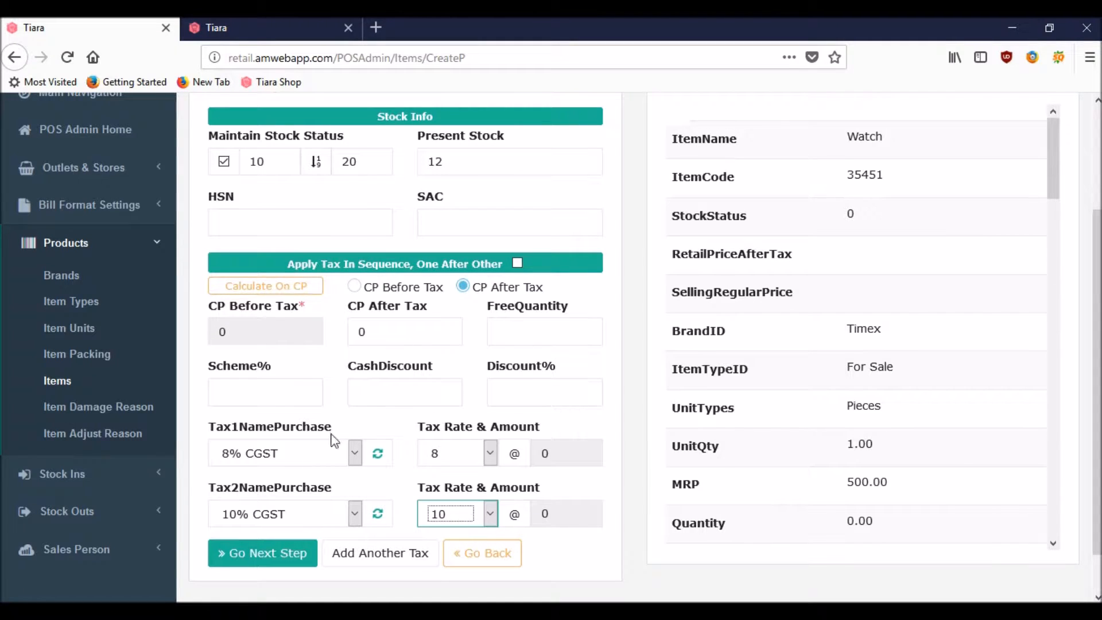
Add the Watch item with the selling options left at their defaults, and view the Cases 2 image in Photos
left_click(281, 554)
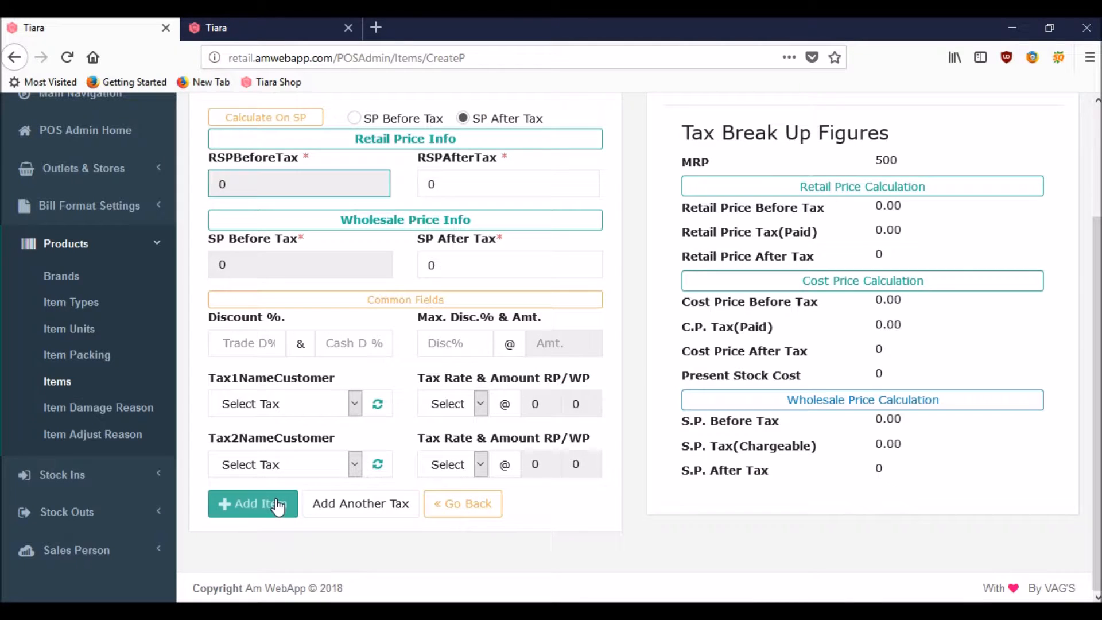
left_click(279, 504)
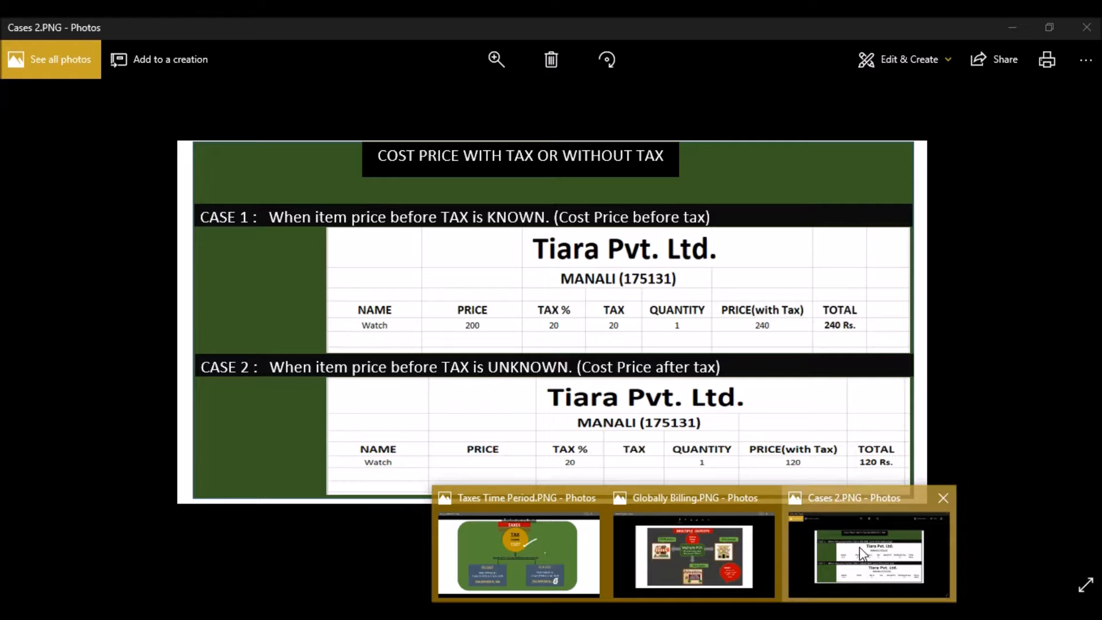
left_click(859, 547)
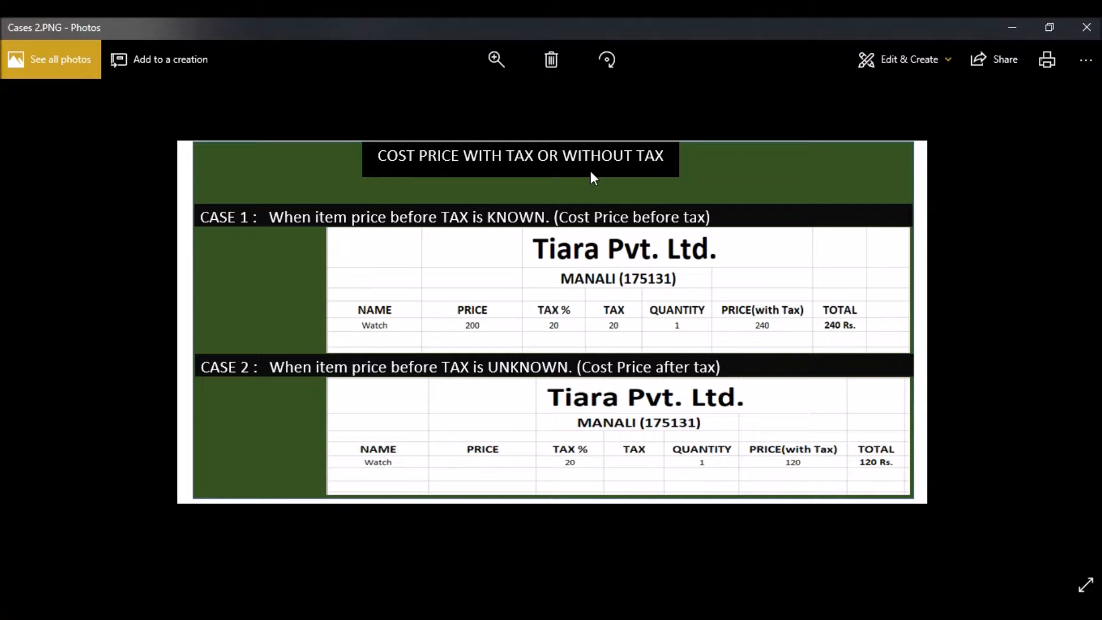
left_click(396, 611)
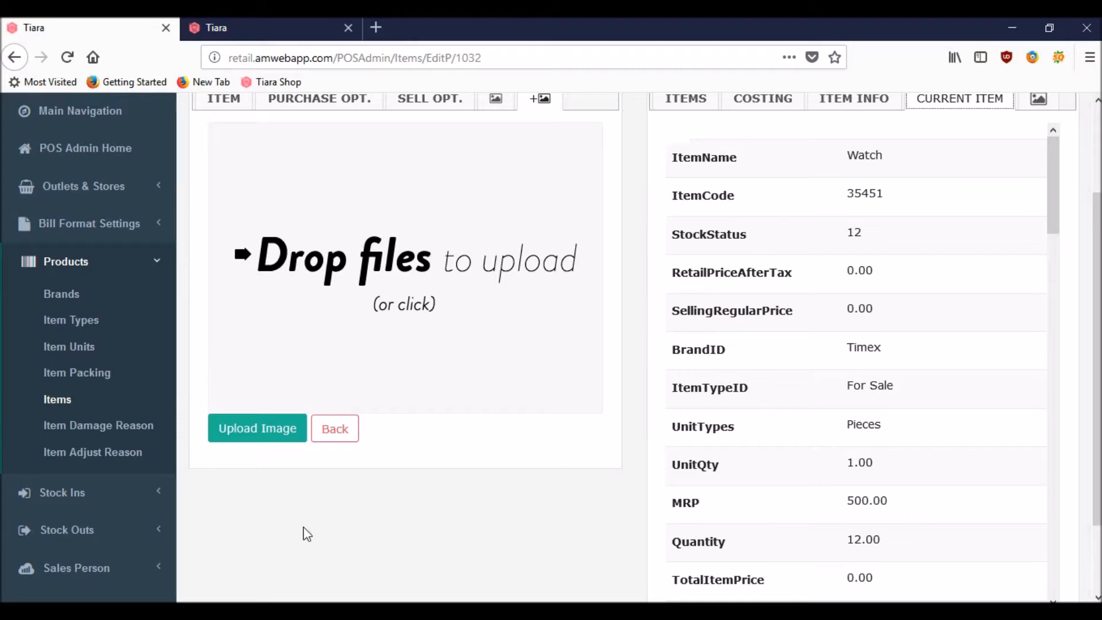
Open the Watch item from the items list for editing and go to its purchase options
left_click(66, 405)
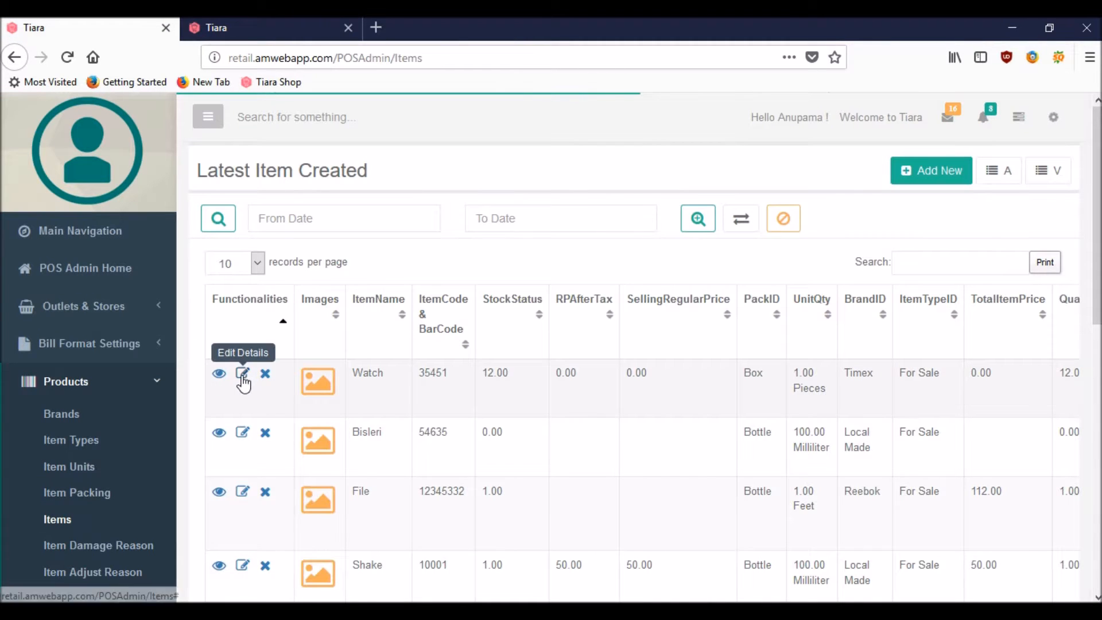
left_click(242, 375)
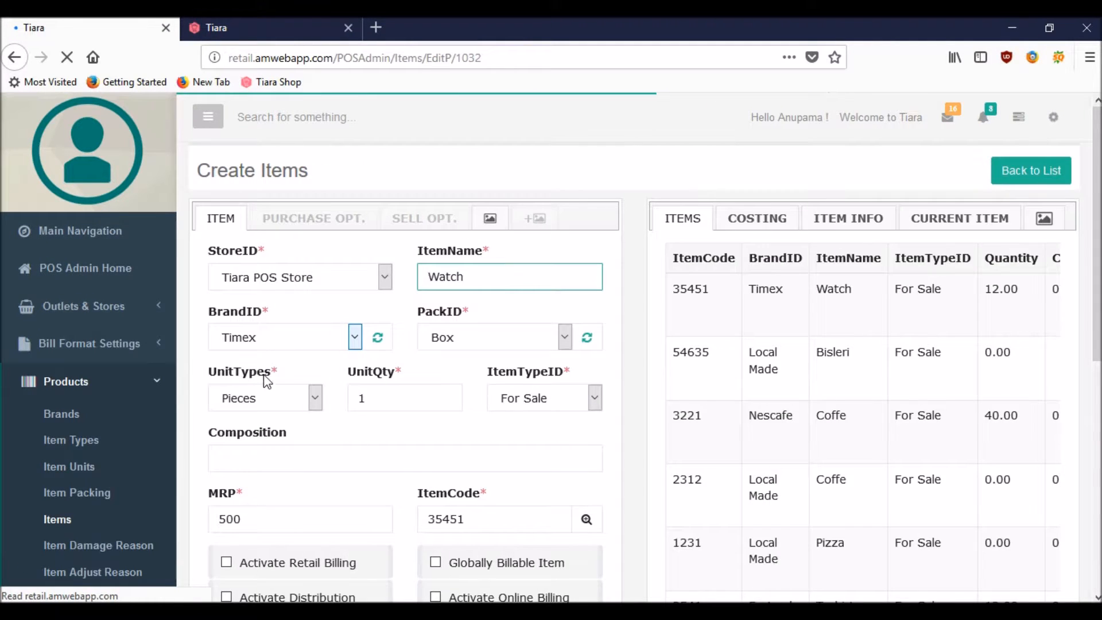
scroll(624, 490, "down", 2)
left_click(255, 502)
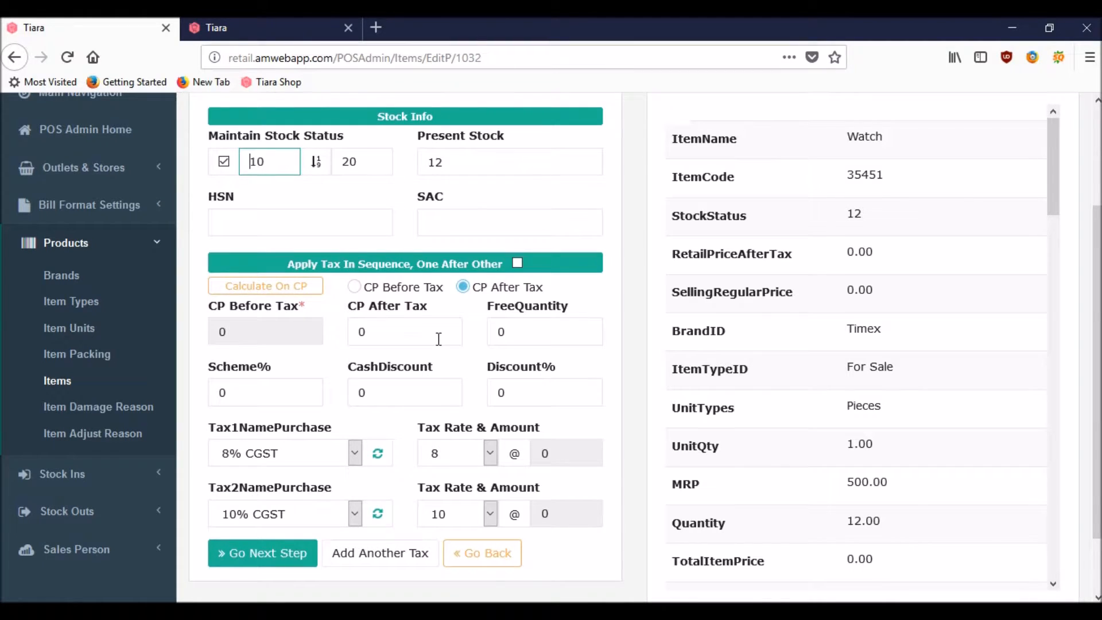
Compare the CP Before Tax and CP After Tax modes and examine both cost price cases in the Cases 2 image in Photos
left_click(354, 287)
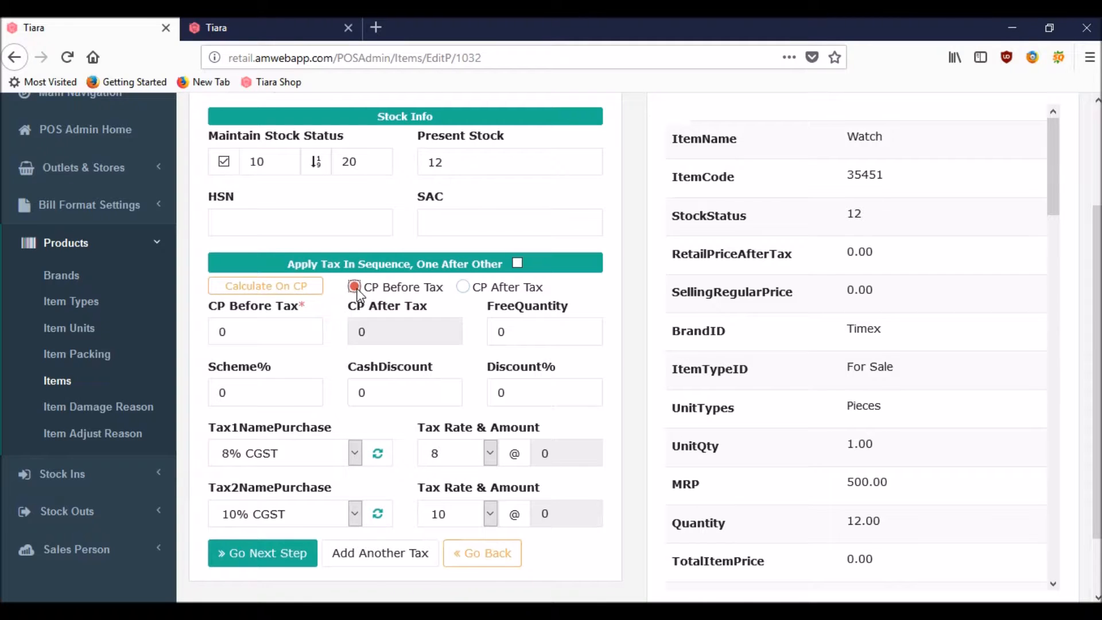
left_click(463, 287)
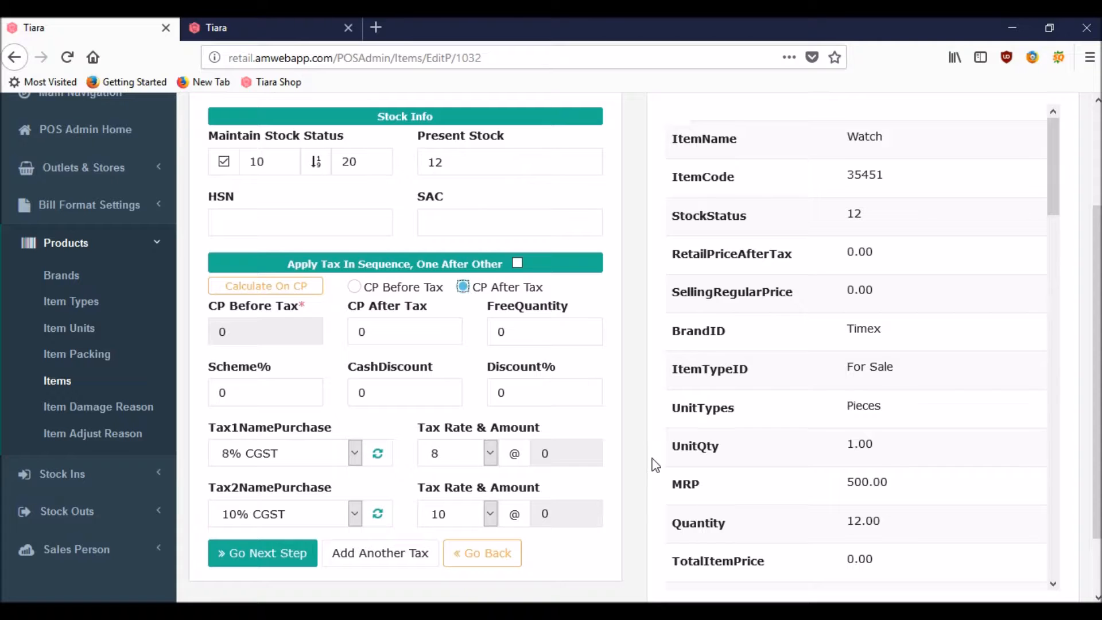
mouse_move(696, 612)
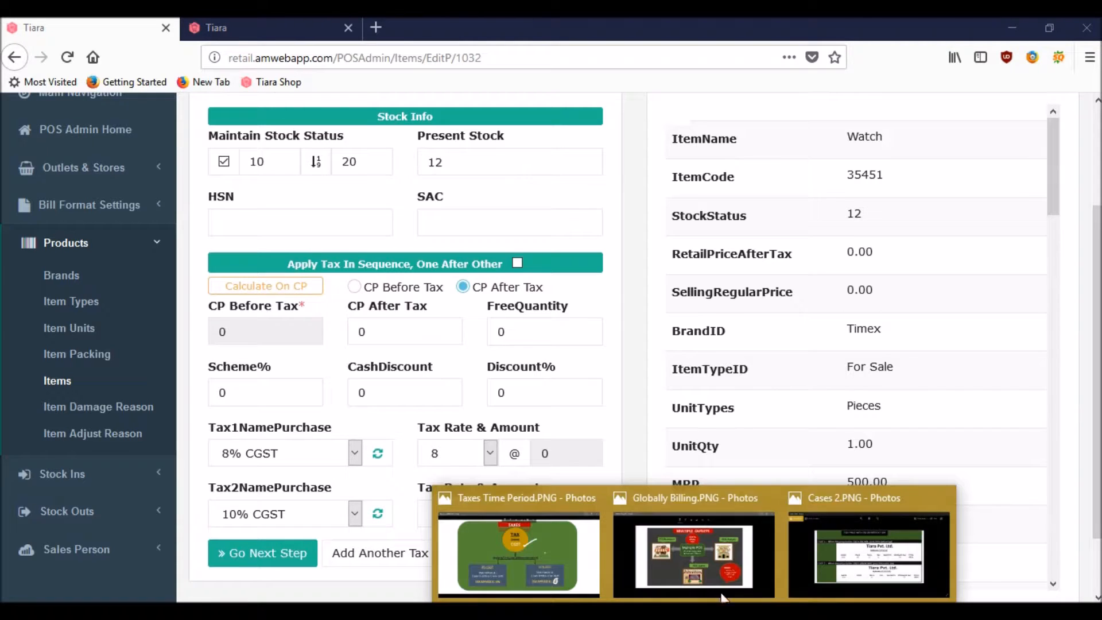
left_click(855, 560)
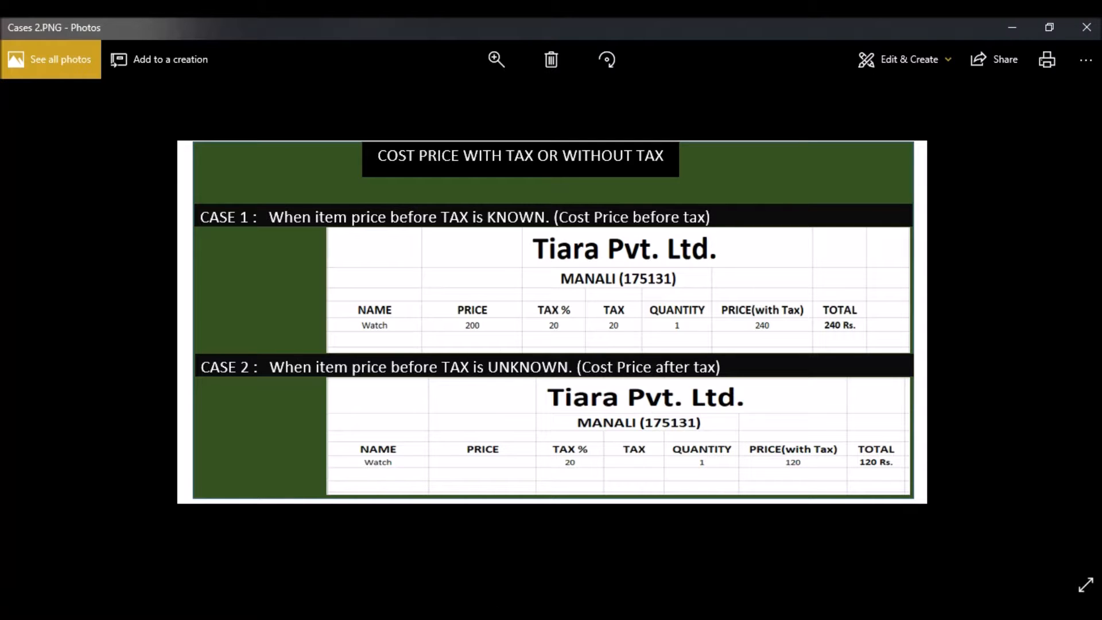
key("alt+Tab")
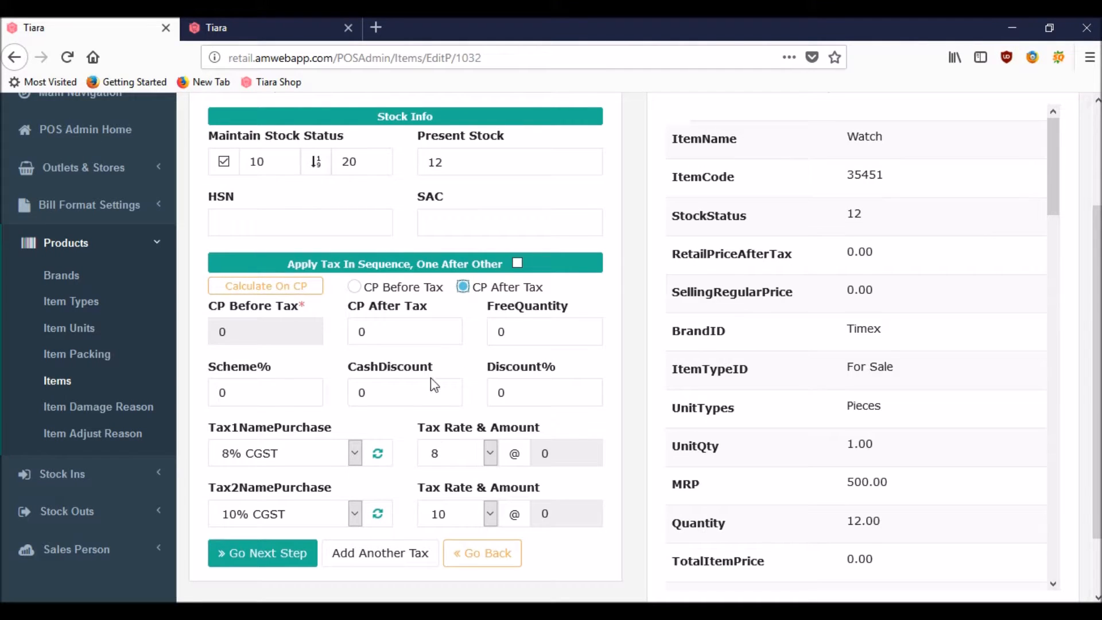
Switch the cost calculation to CP Before Tax and enter the Case 1 price of 200 from the Cases 2 image
left_click(355, 287)
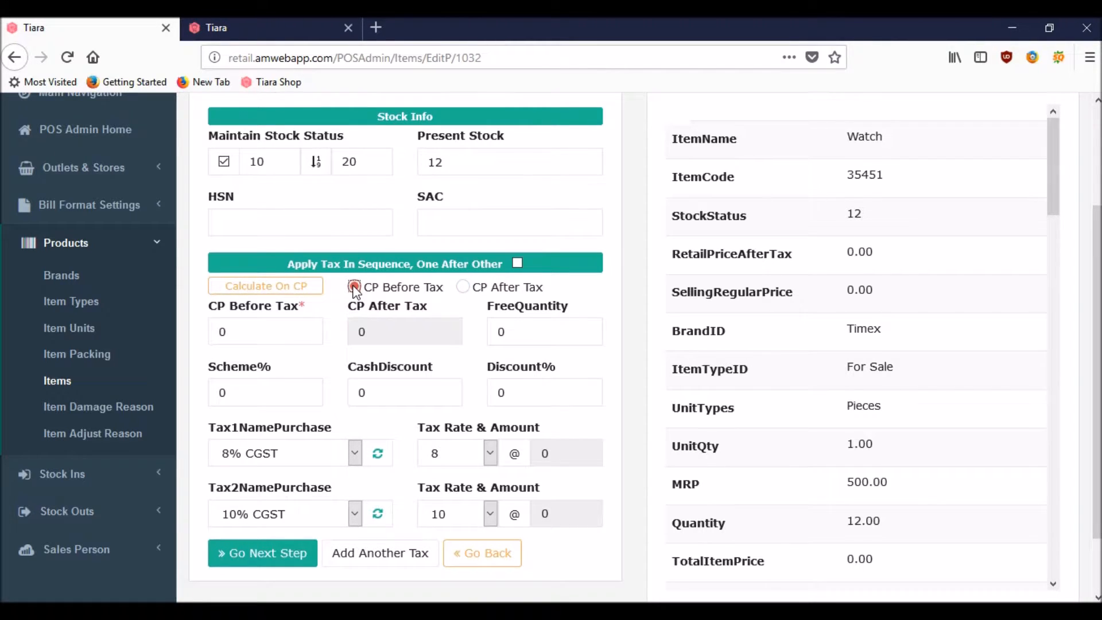
left_click(695, 610)
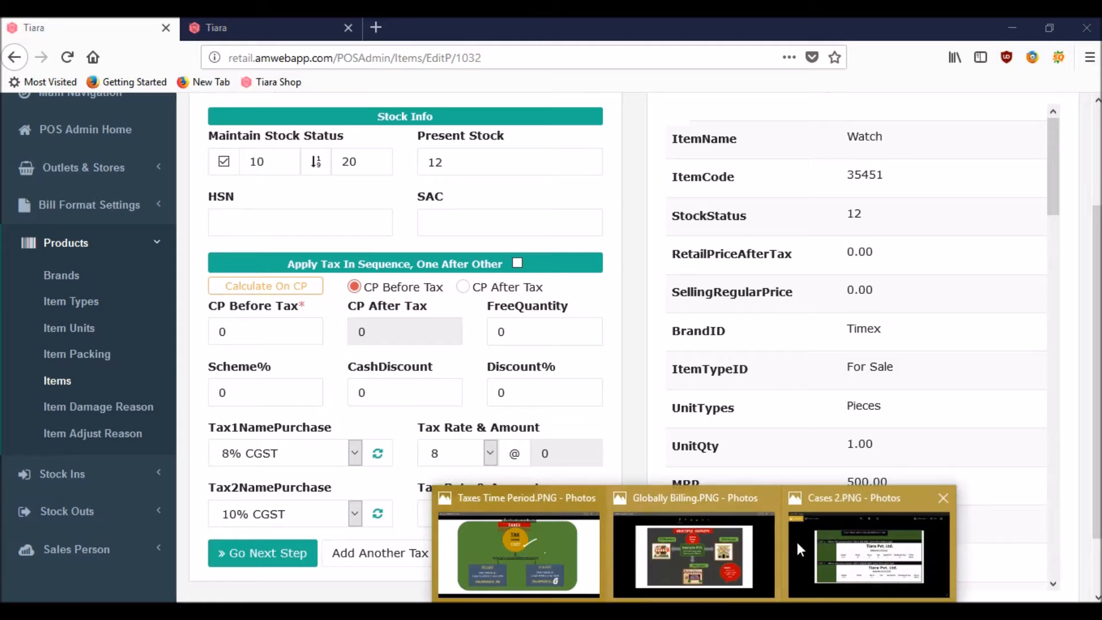
left_click(827, 529)
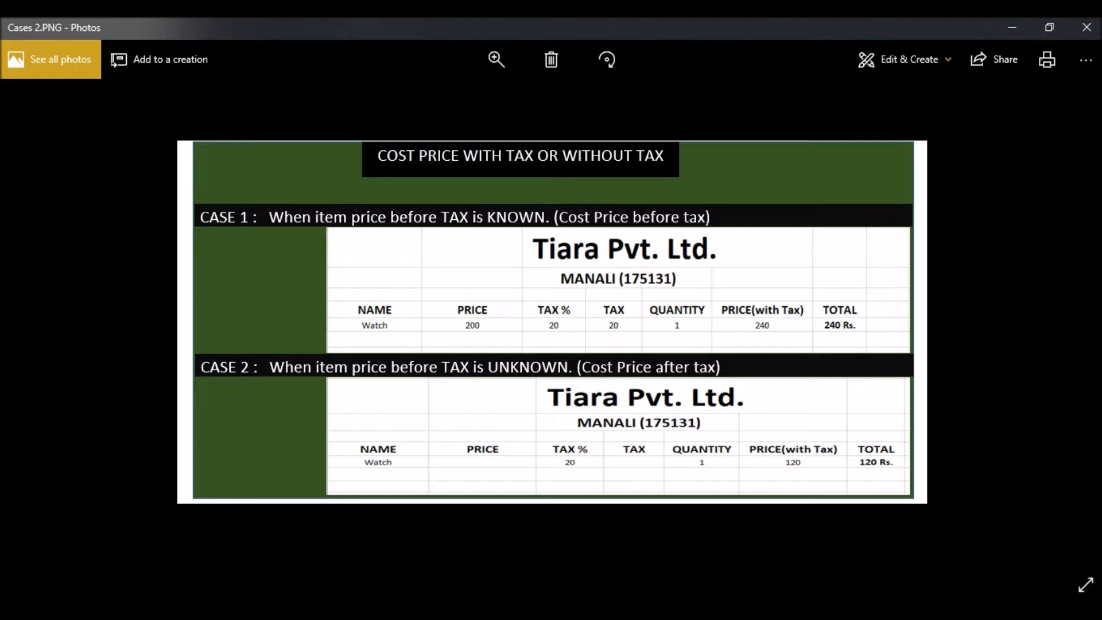
key("alt+Tab")
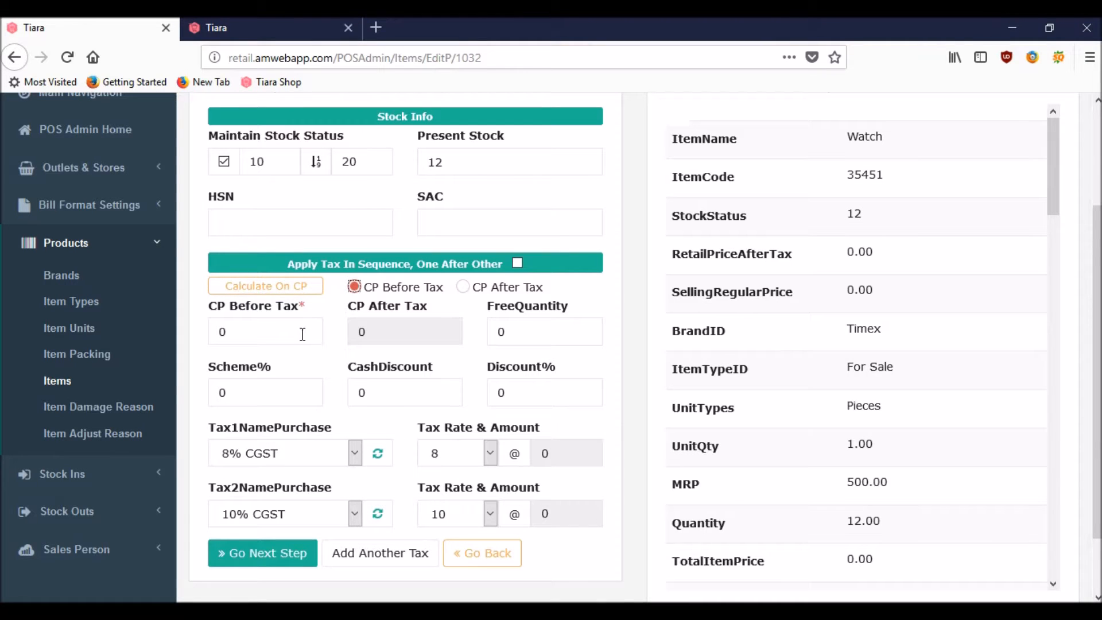
left_click(303, 329)
key("BackSpace")
type("200")
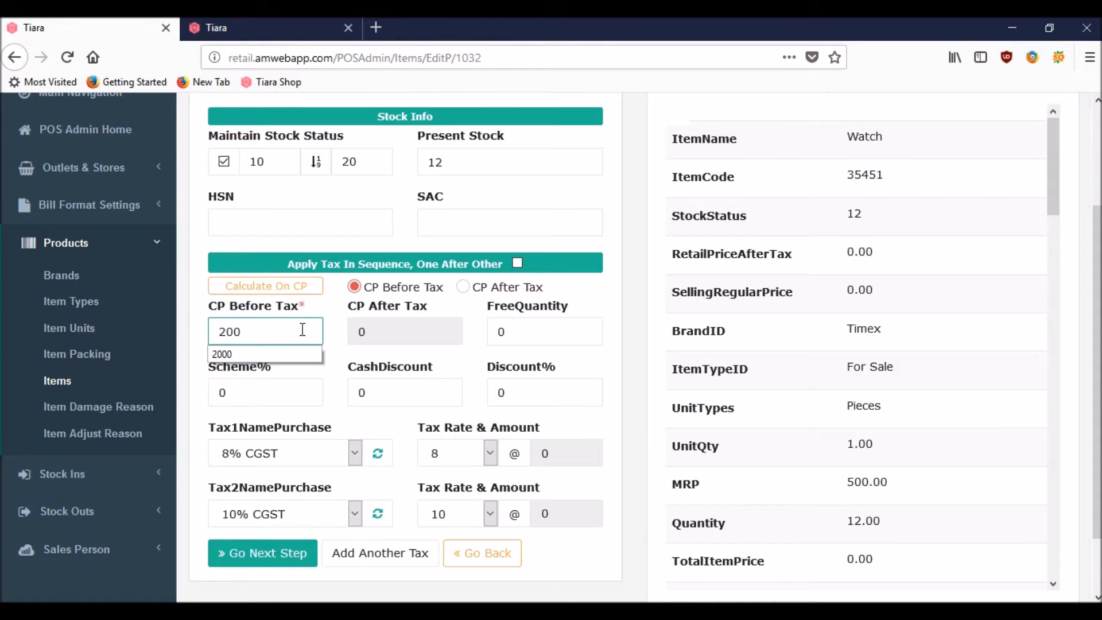
Change the first purchase tax to 20%CGST with rate 20
left_click(355, 453)
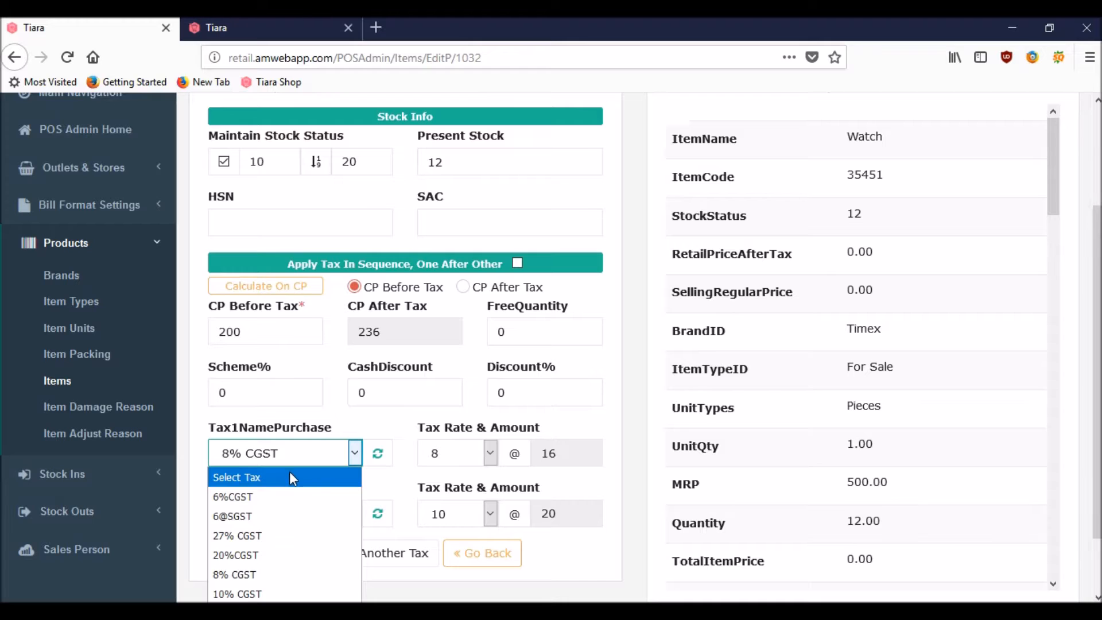
left_click(258, 554)
left_click(453, 459)
left_click(447, 496)
Clear the second purchase tax by resetting its name to Select Tax and its rate to Select Rate
left_click(342, 513)
left_click(235, 372)
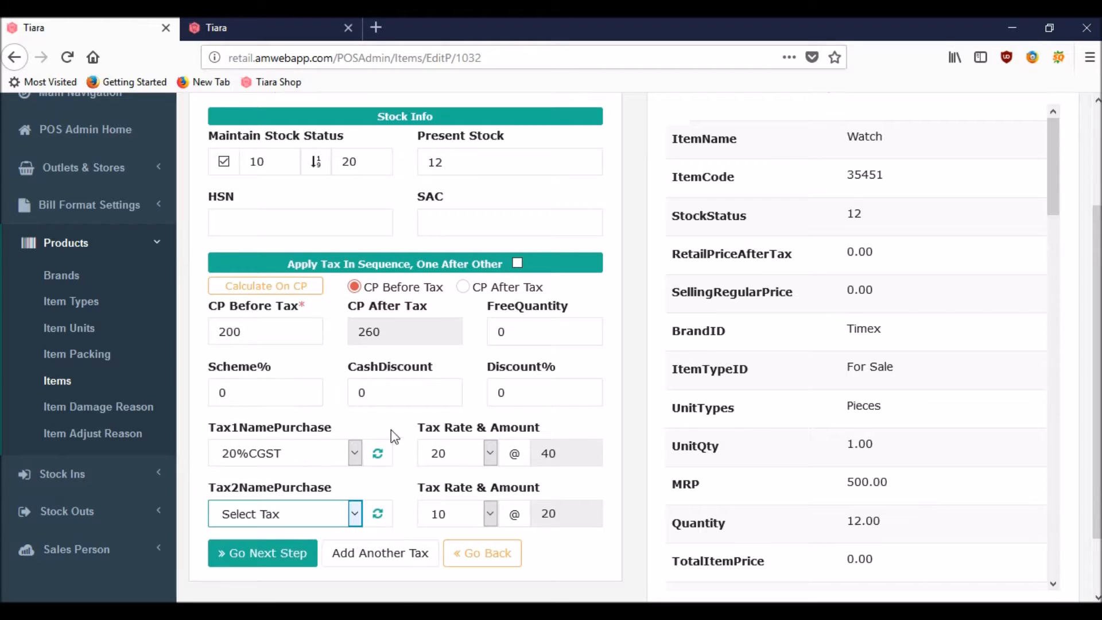
left_click(490, 513)
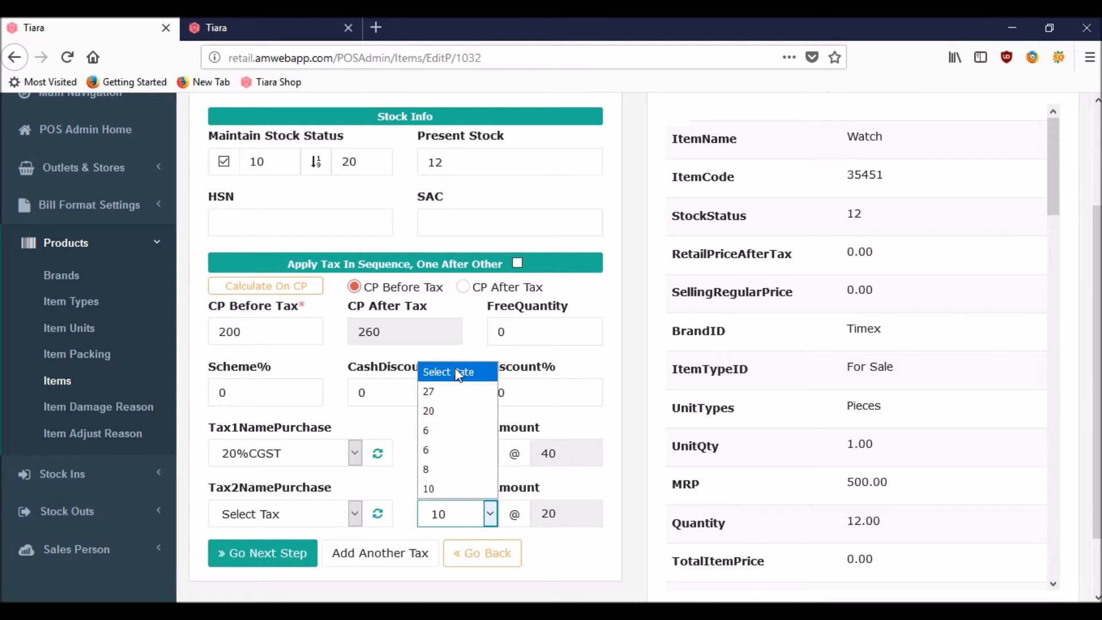
left_click(459, 373)
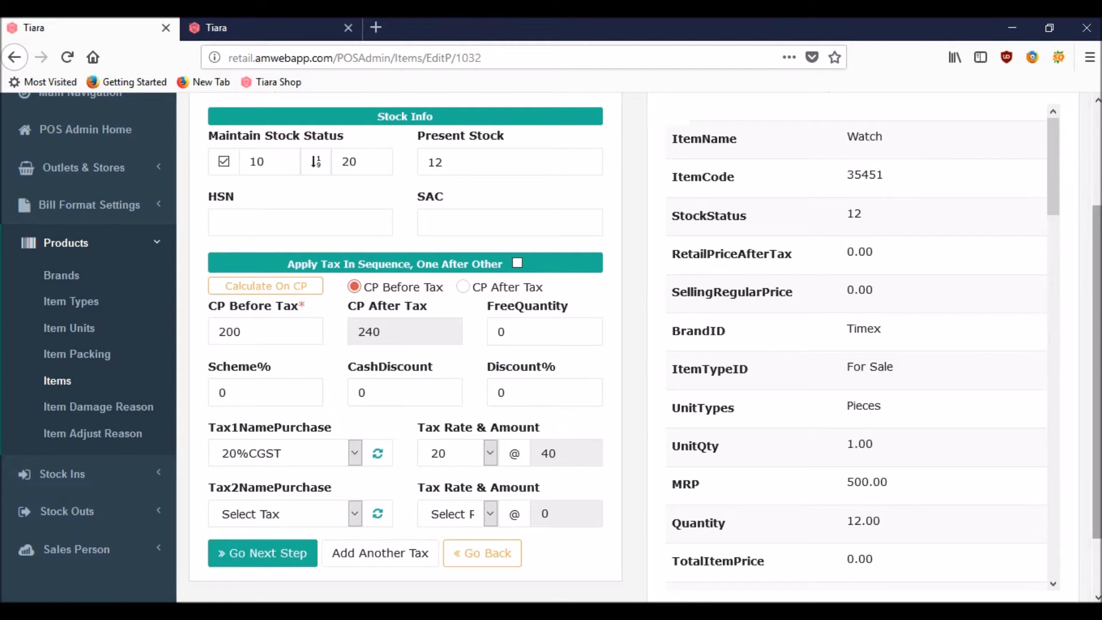
Display the item's costing section to review the tax break-up figures for the cost price
scroll(976, 287, "up", 3)
left_click(855, 172)
left_click(787, 175)
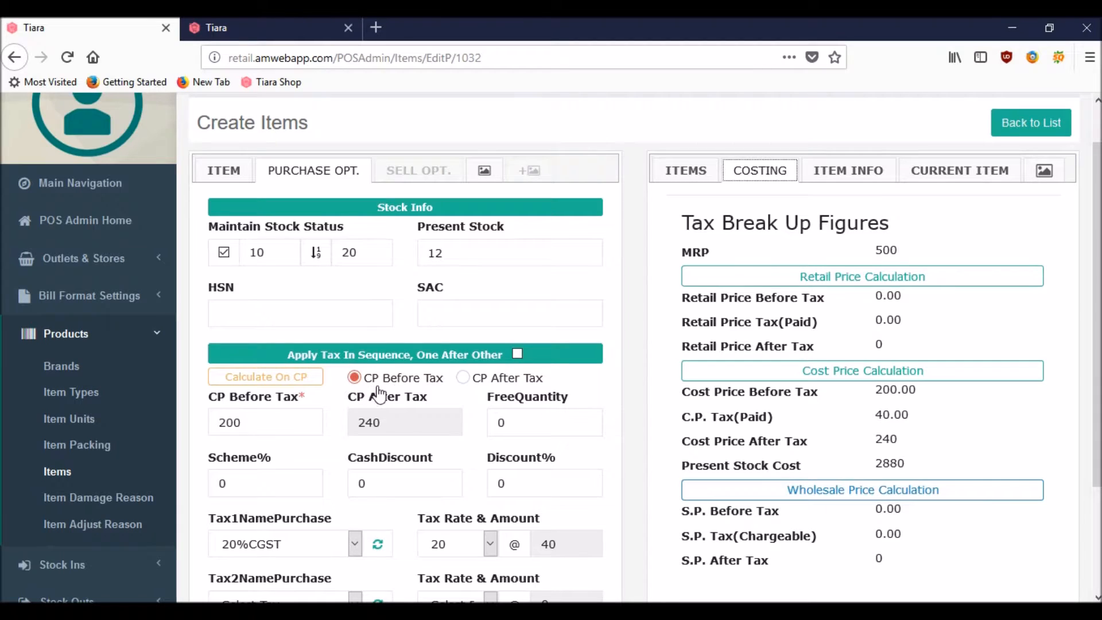
Switch the cost calculation to CP After Tax and enter the Case 2 price of 120 from the Cases 2 image
left_click(464, 377)
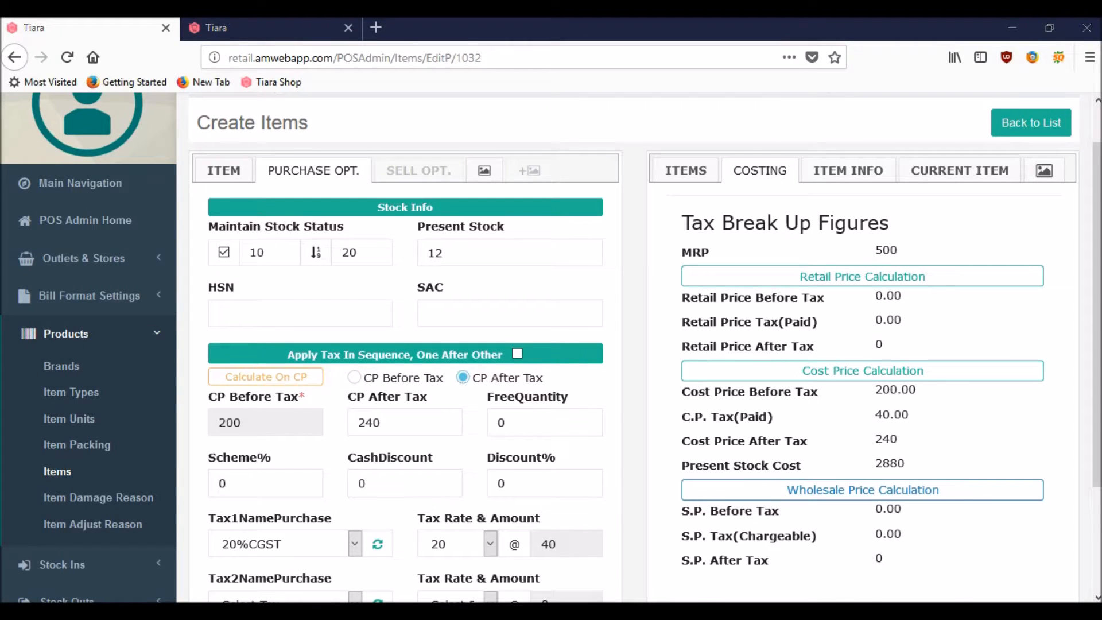
mouse_move(695, 612)
left_click(817, 553)
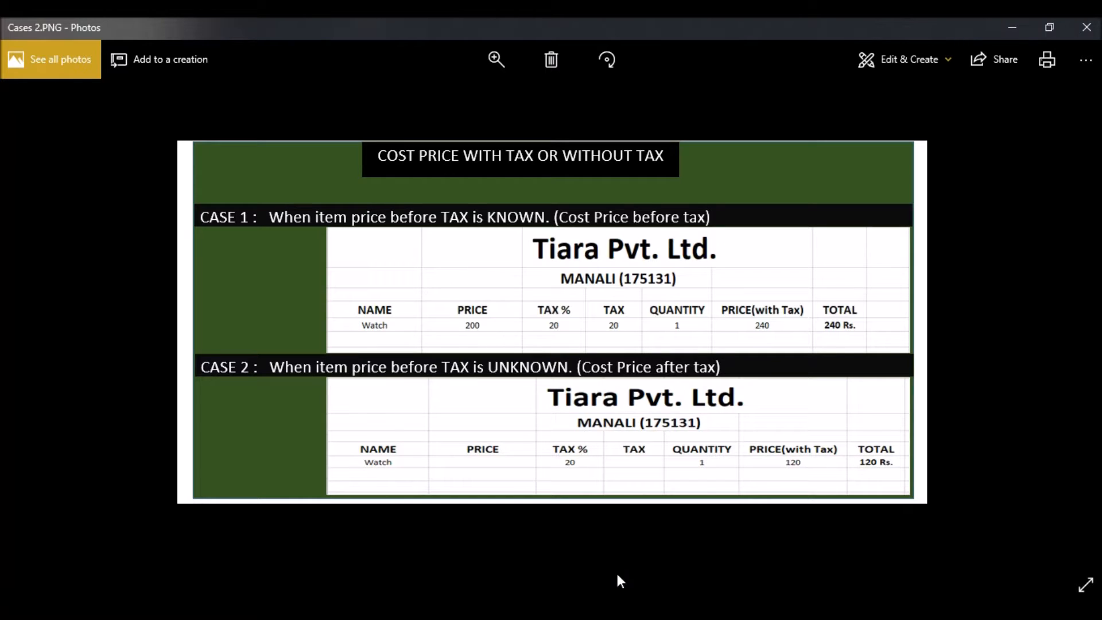
left_click(625, 611)
left_click(395, 423)
key("BackSpace")
key("BackSpace")
key("BackSpace")
type("120")
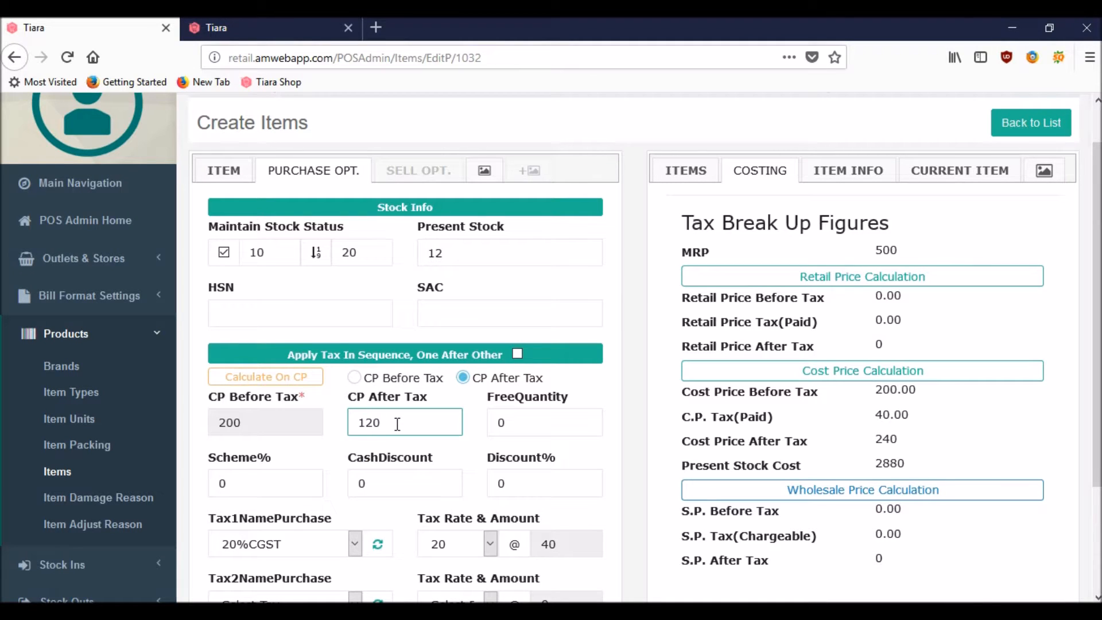
Apply the after-tax cost price of 120 and select 20 as the first purchase tax rate
key("Tab")
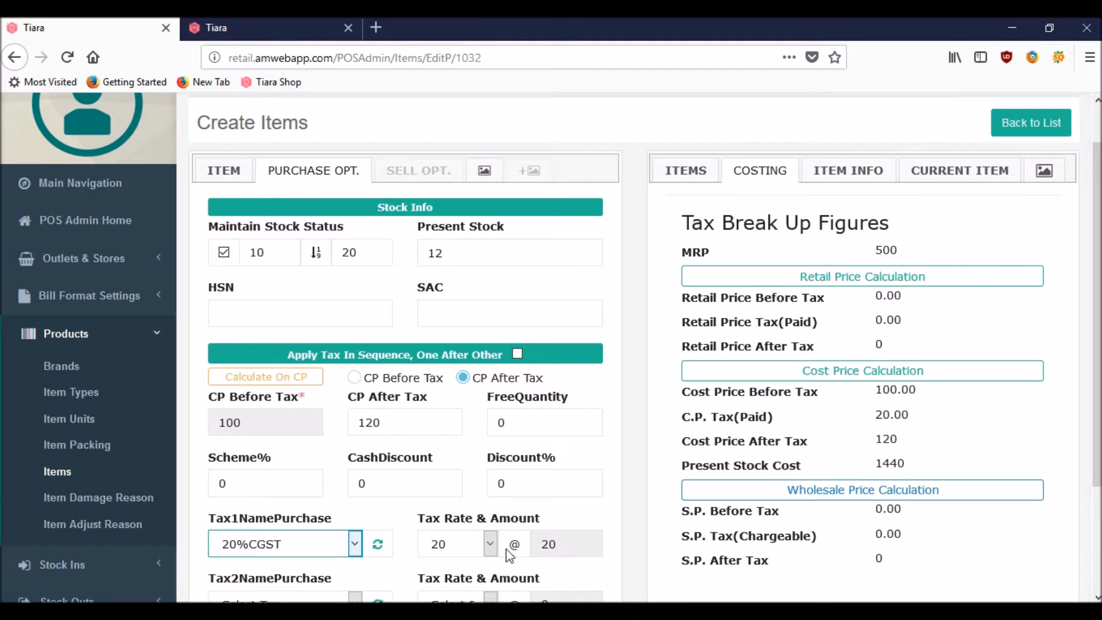
left_click(490, 544)
left_click(446, 585)
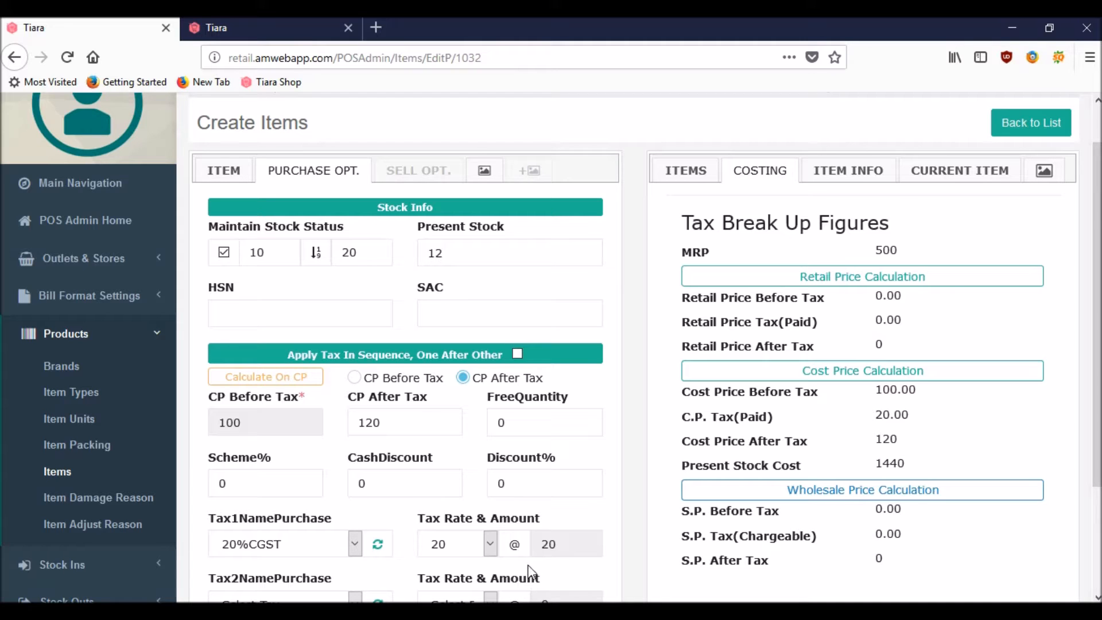
Go through the Scheme% and CashDiscount fields without entering values and continue to the item's sell options
scroll(646, 473, "down", 3)
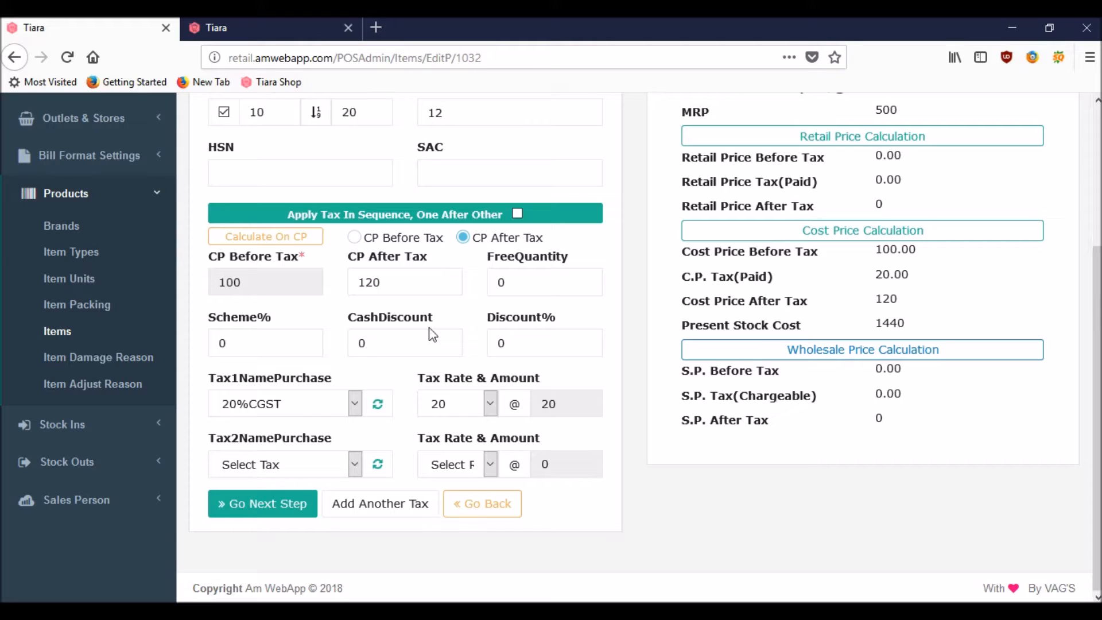
left_click(246, 337)
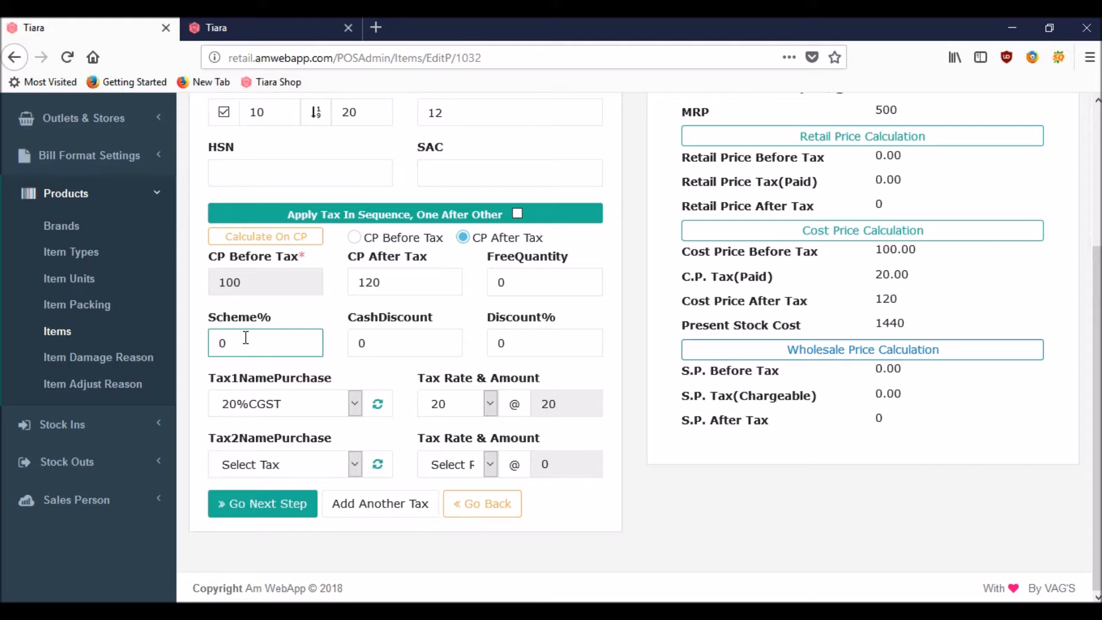
left_click(410, 338)
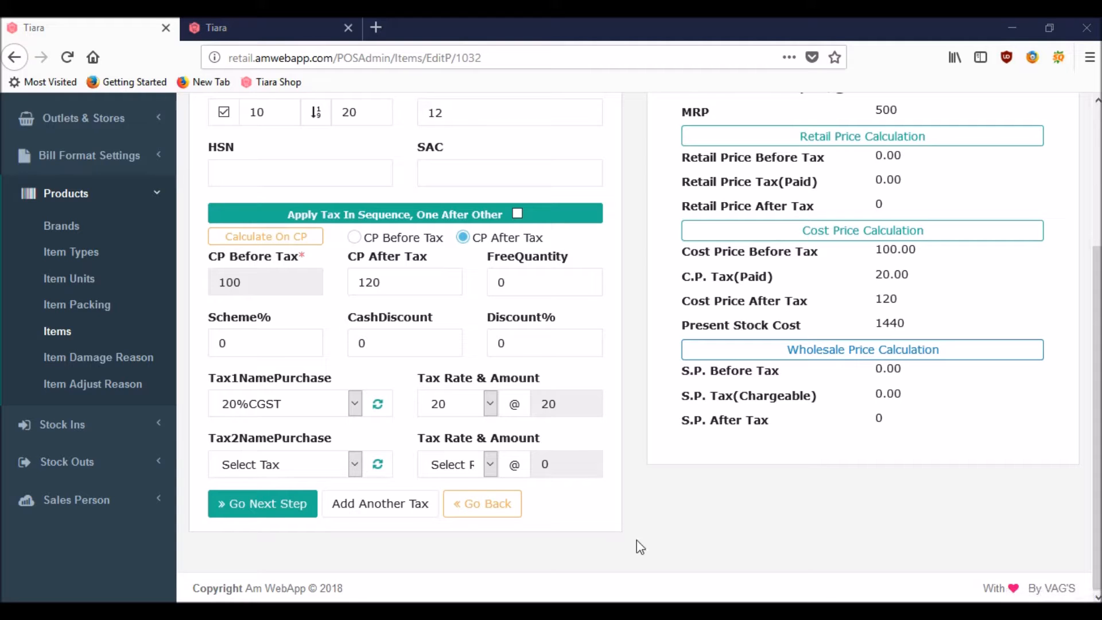
left_click(261, 508)
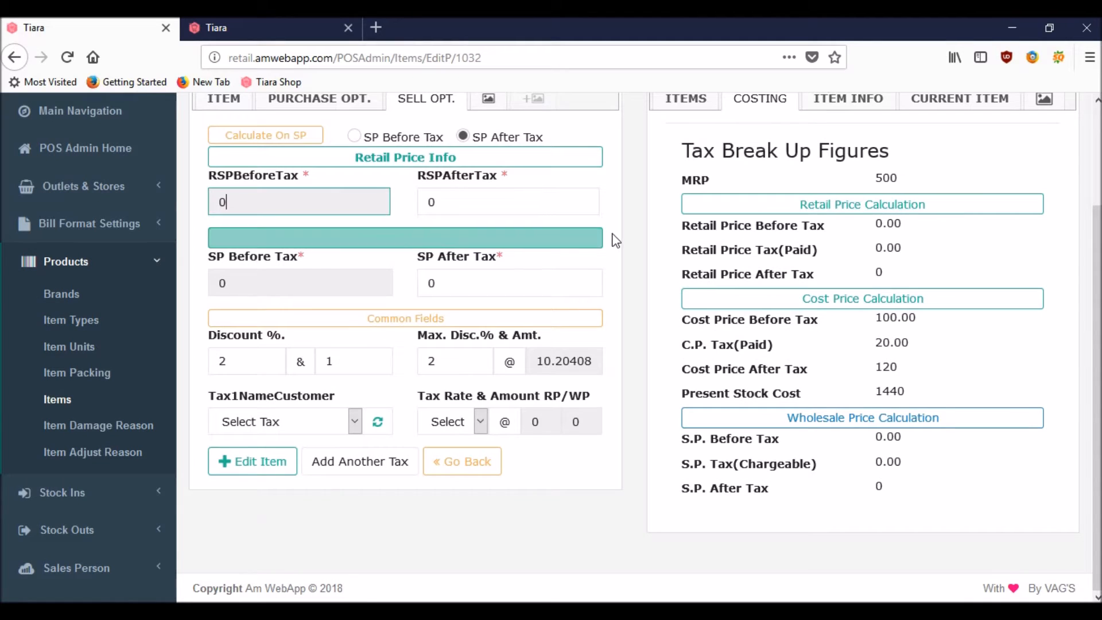
Switch the selling price calculation to SP Before Tax and back to SP After Tax
scroll(631, 244, "up", 2)
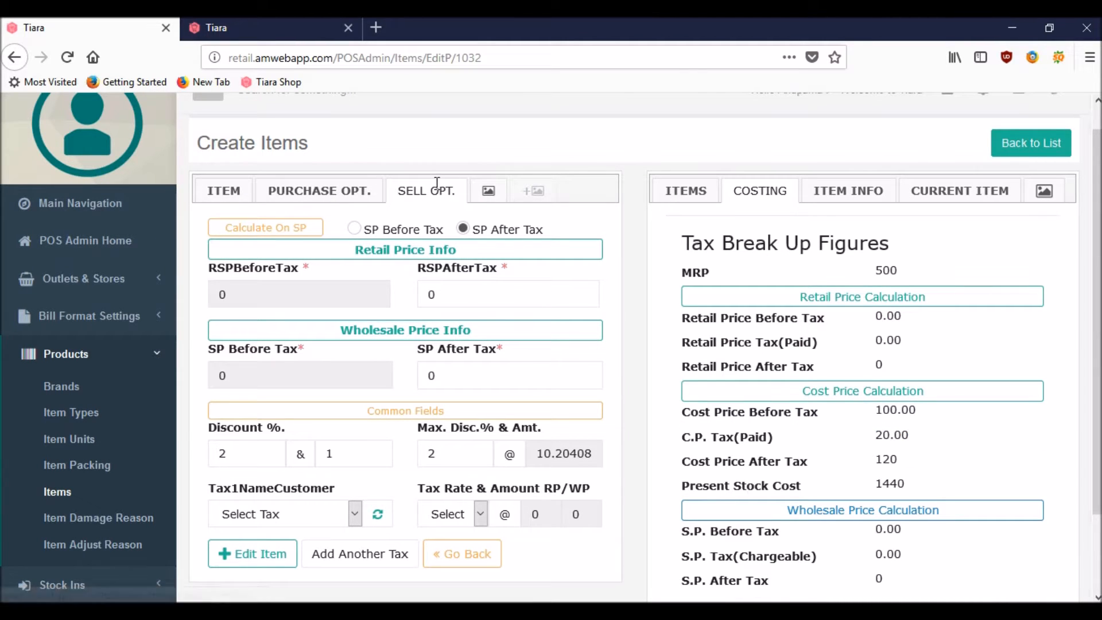
left_click(355, 229)
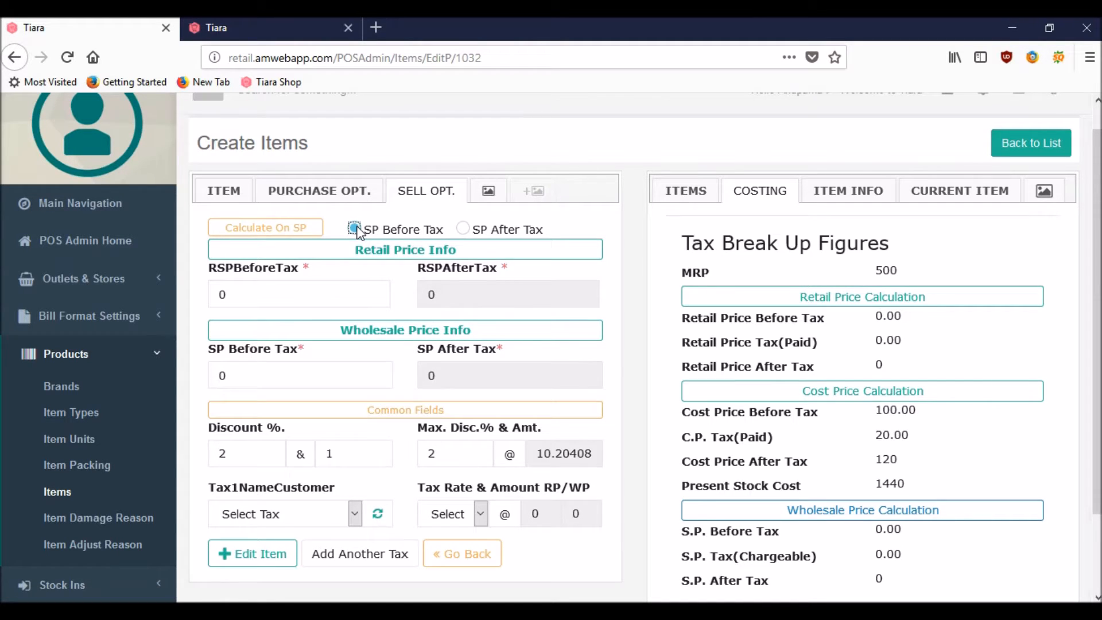
left_click(464, 229)
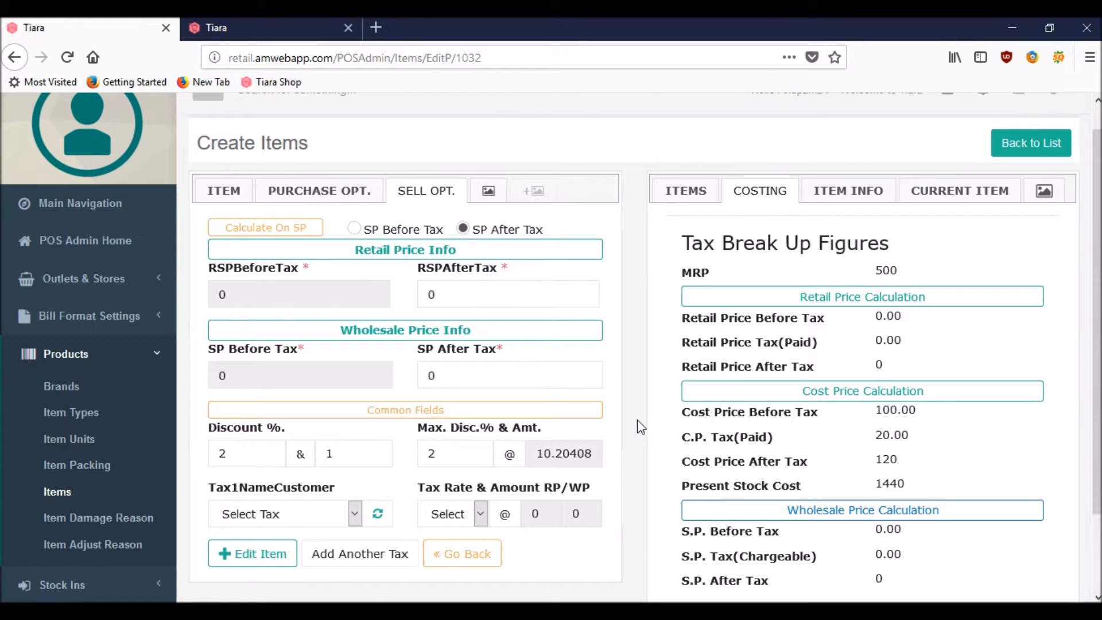
Check the first customer tax choices and add a second customer tax row to the sell options
scroll(637, 428, "down", 3)
left_click(357, 431)
left_click(358, 426)
left_click(365, 463)
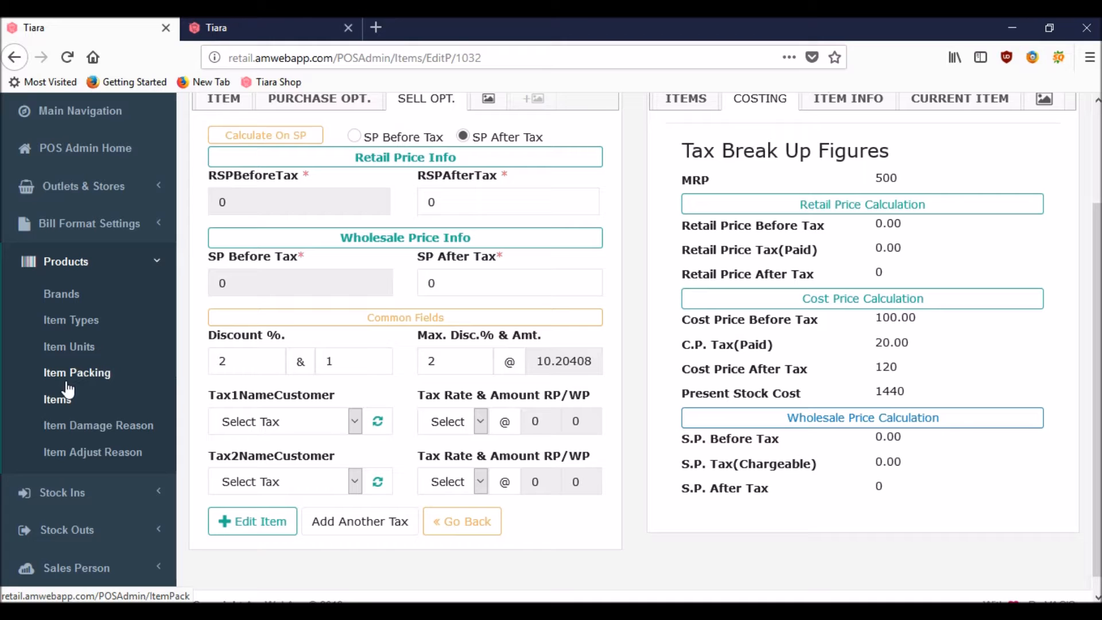
Return to the items list and reopen the Watch item for editing to show its billing activation options
left_click(65, 405)
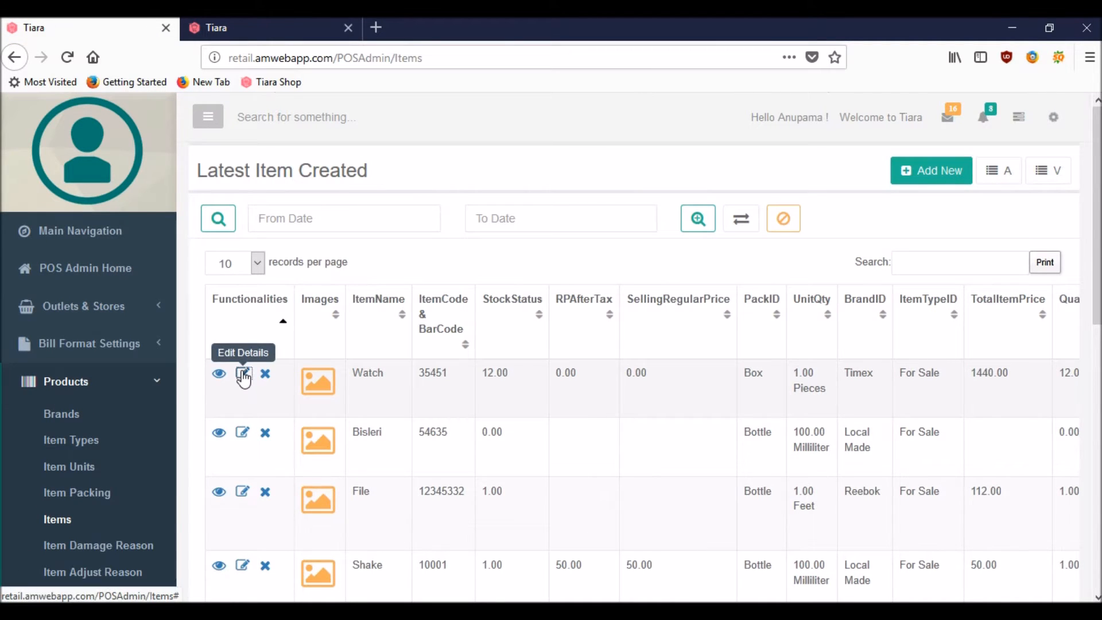
left_click(244, 377)
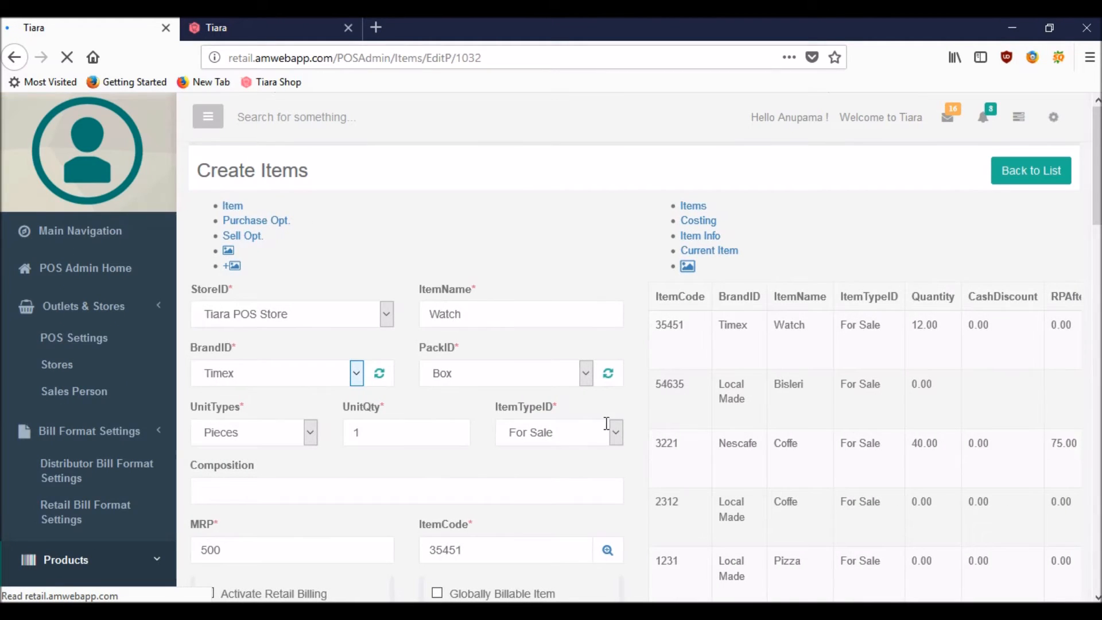
scroll(627, 418, "down", 2)
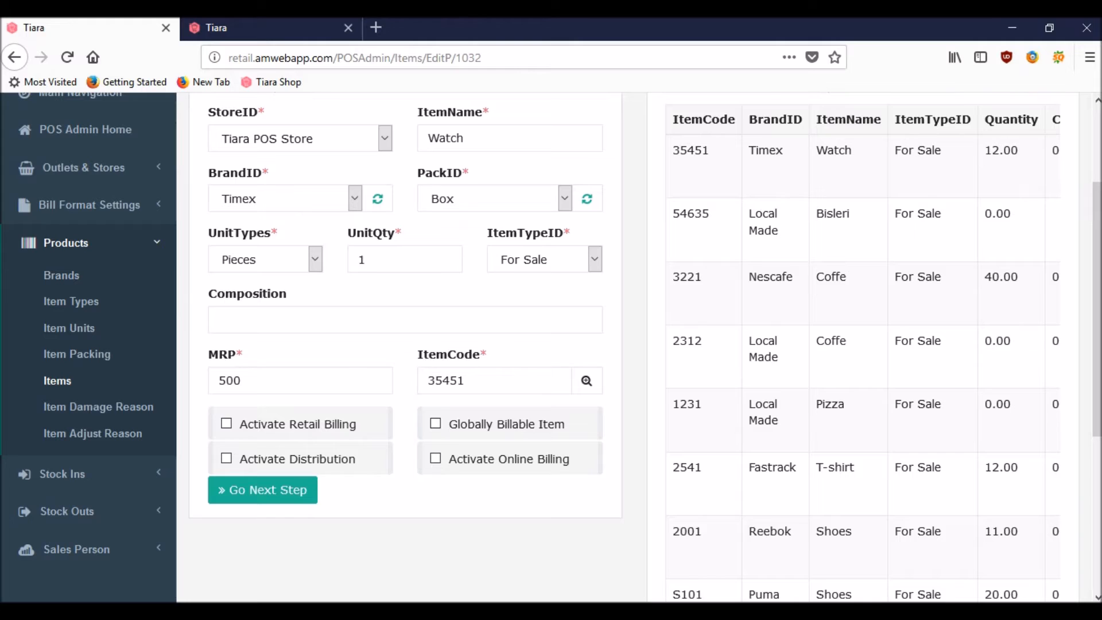
Switch to Photos and display the Globally Billing image explaining multiple outlets
mouse_move(694, 612)
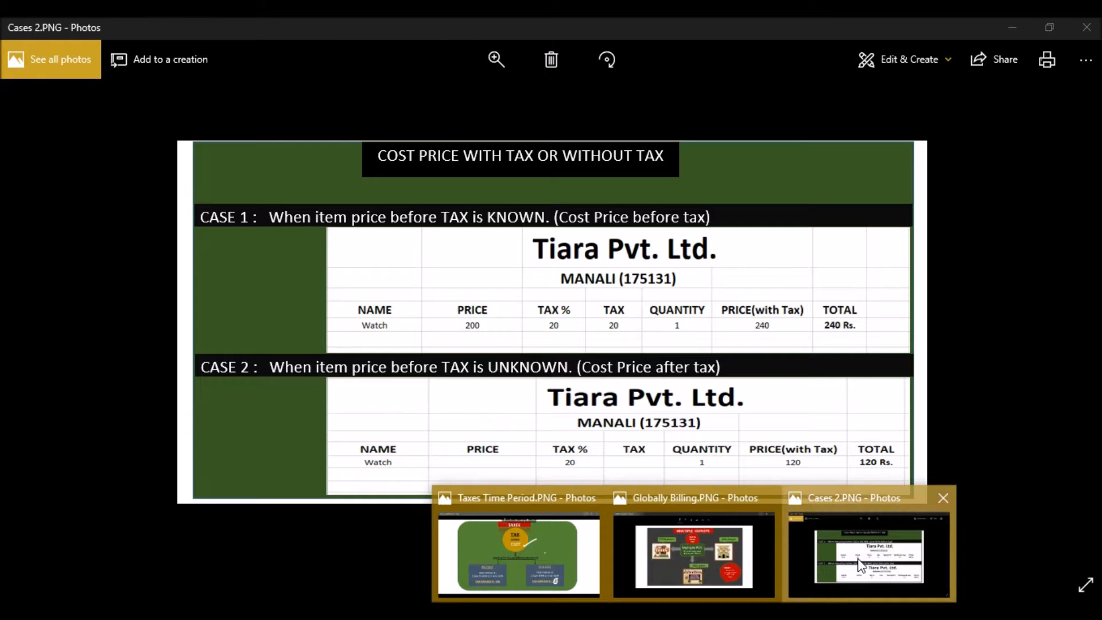
left_click(869, 553)
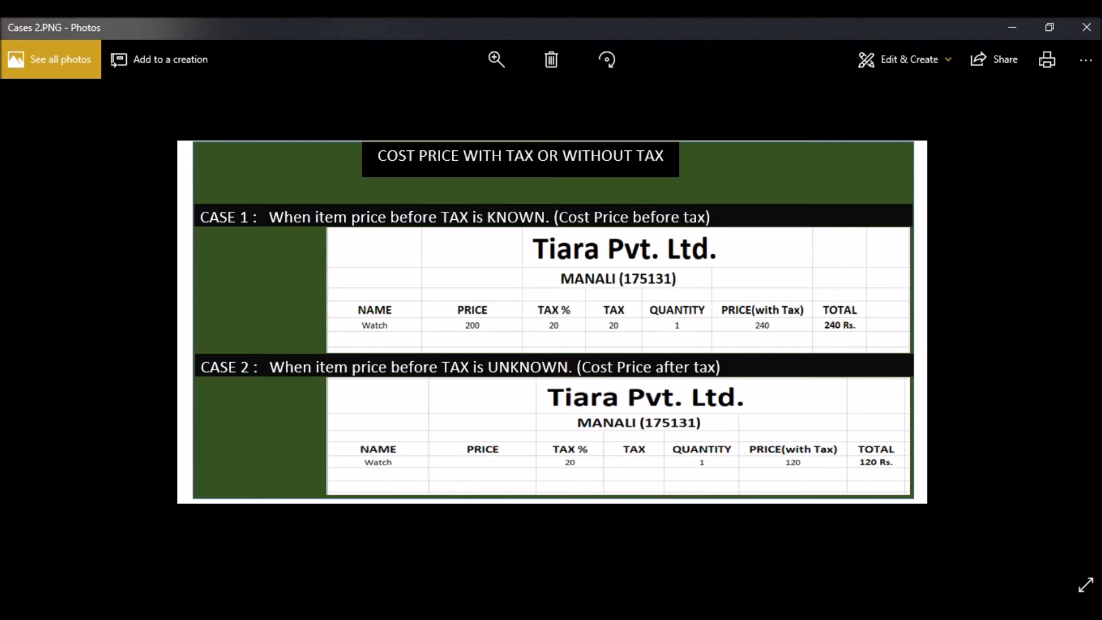
mouse_move(695, 611)
left_click(696, 570)
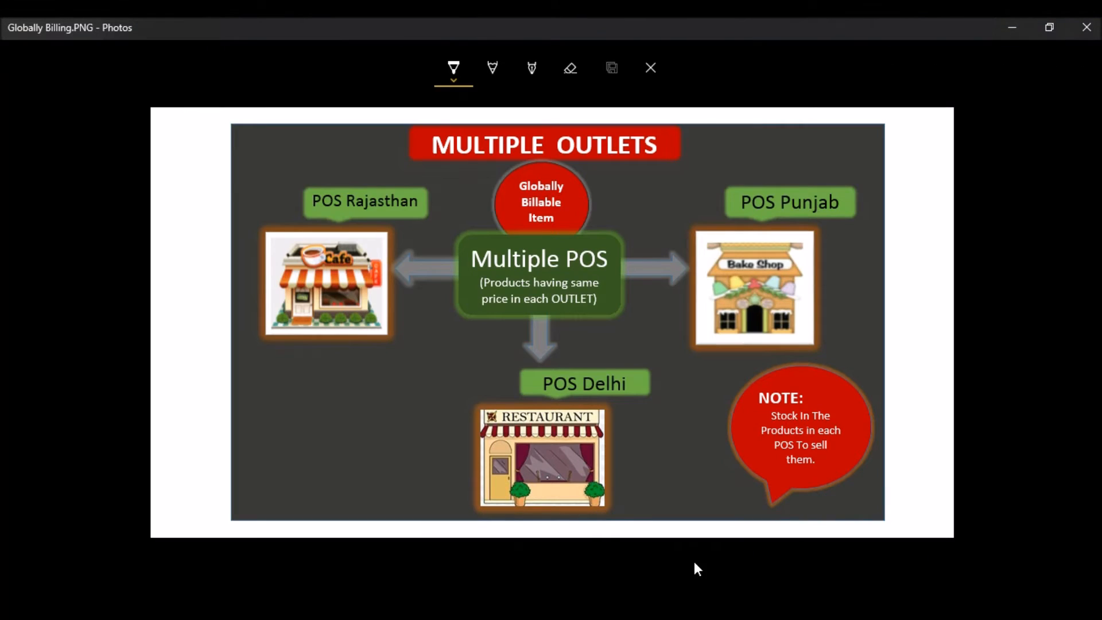